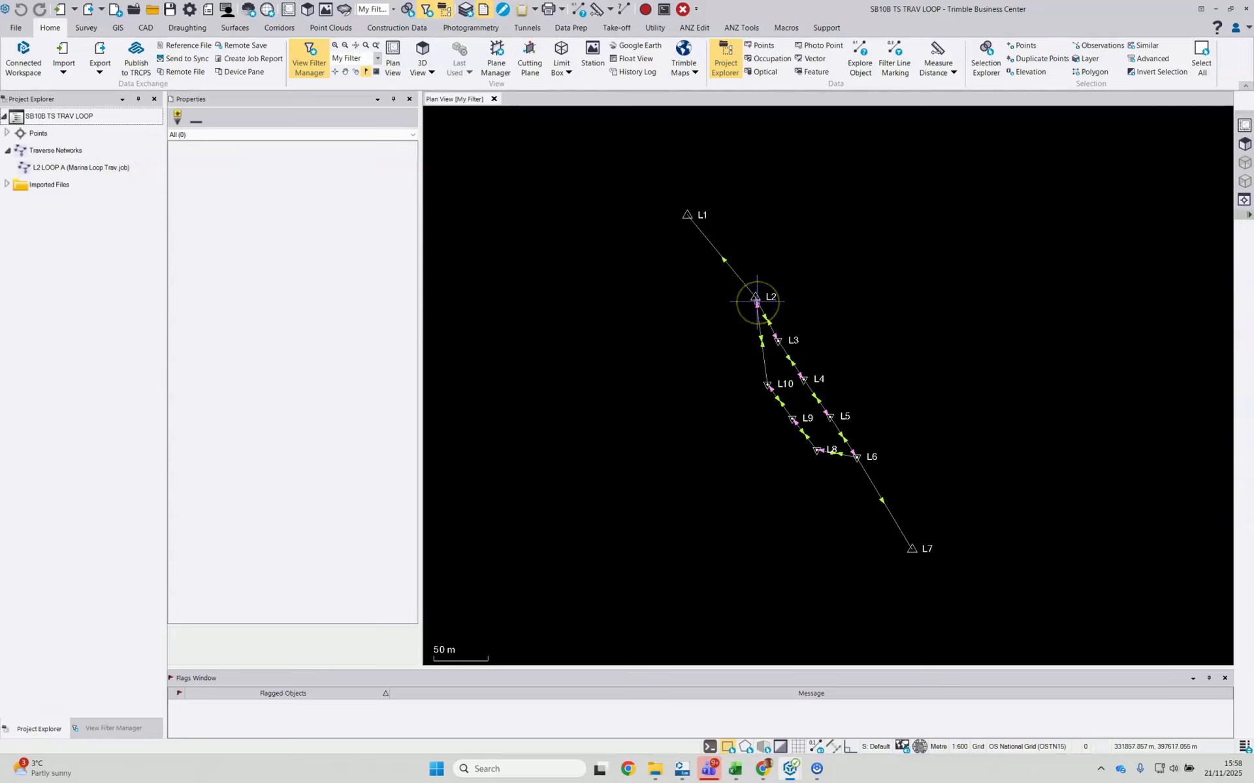
- Review the traverse information, misclosures and station list of the L2 LOOP A traverse
click(768, 296)
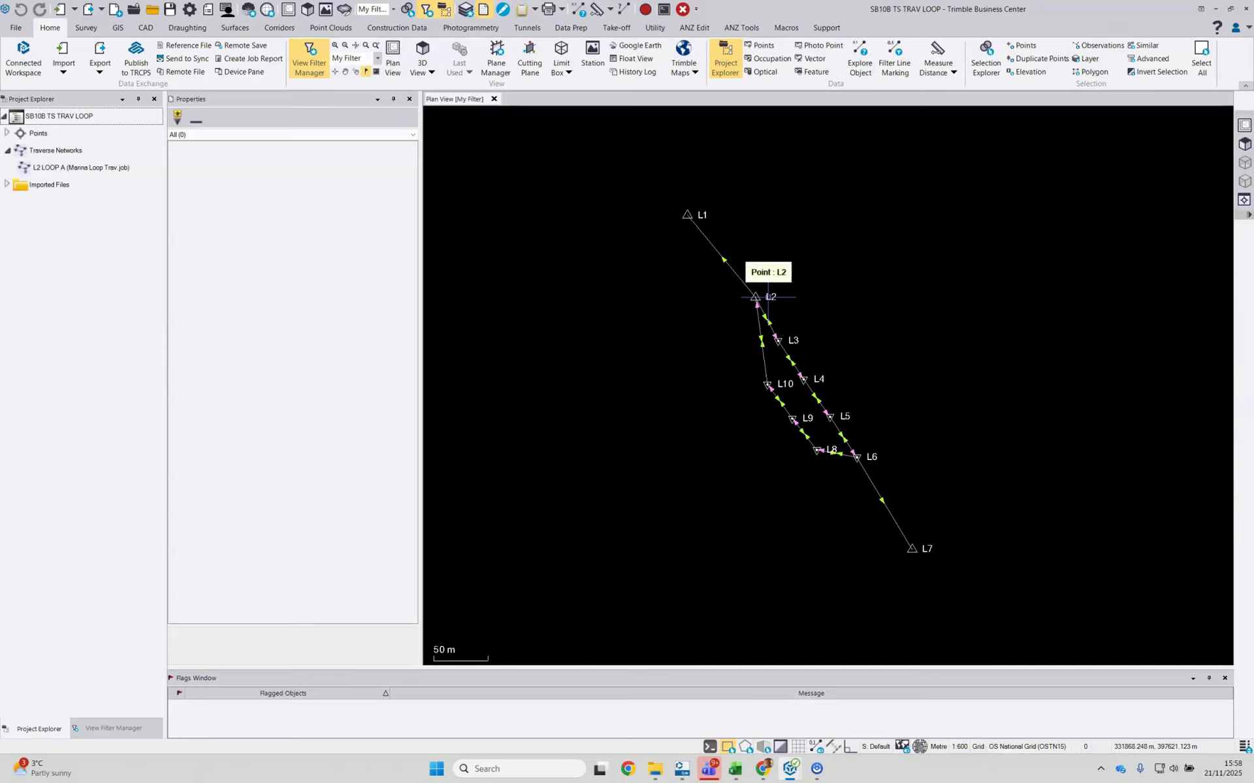
click(757, 301)
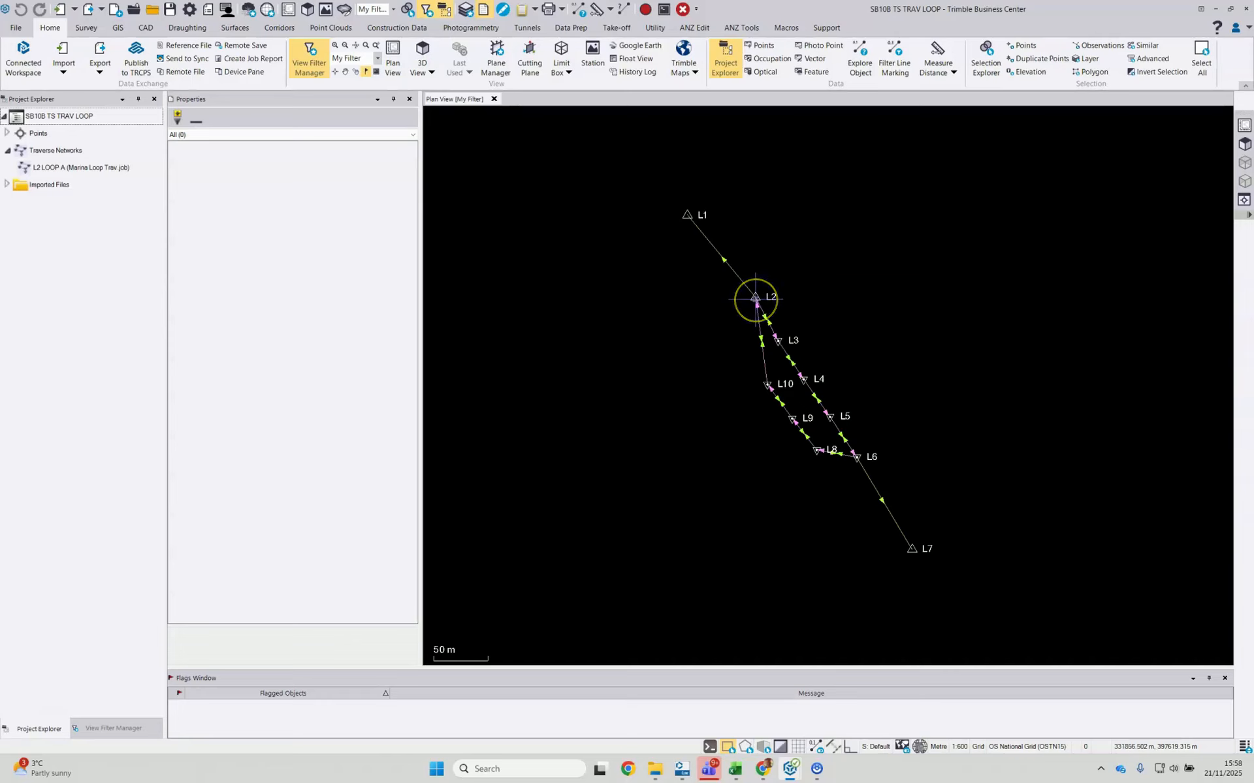
click(94, 168)
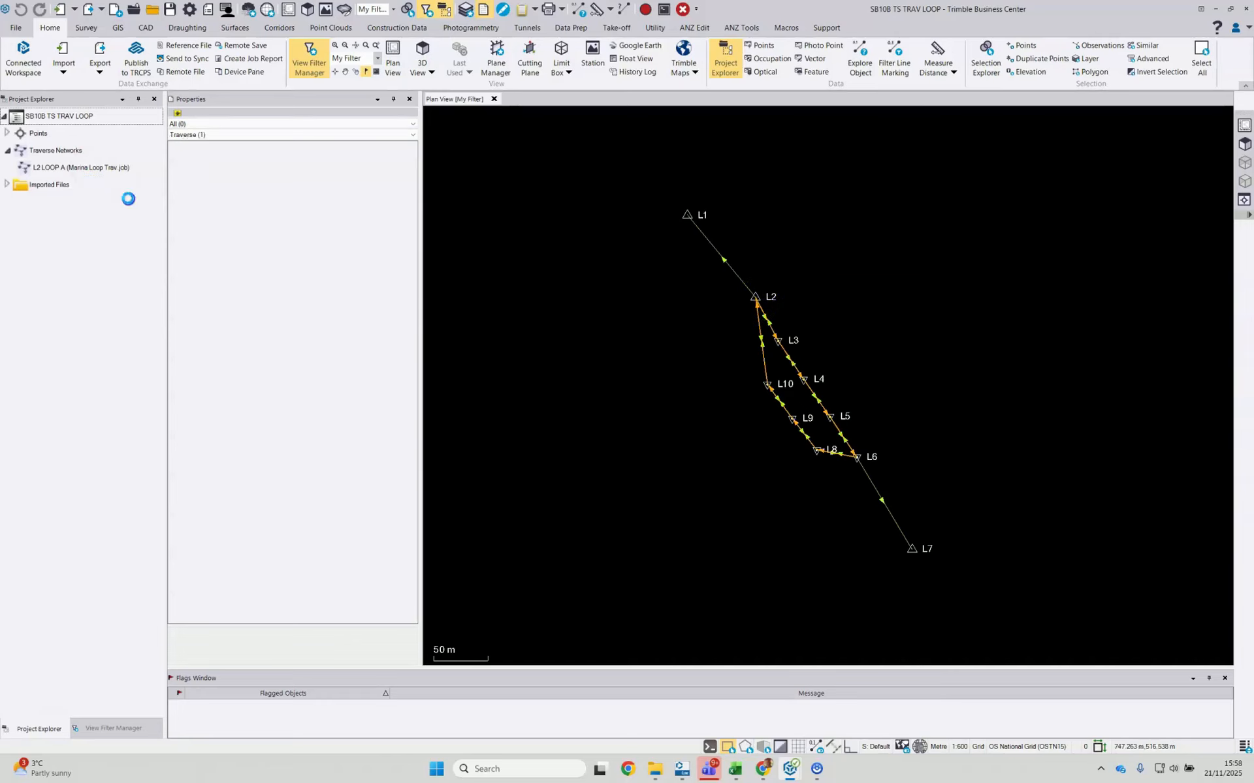
drag(421, 263, 384, 264)
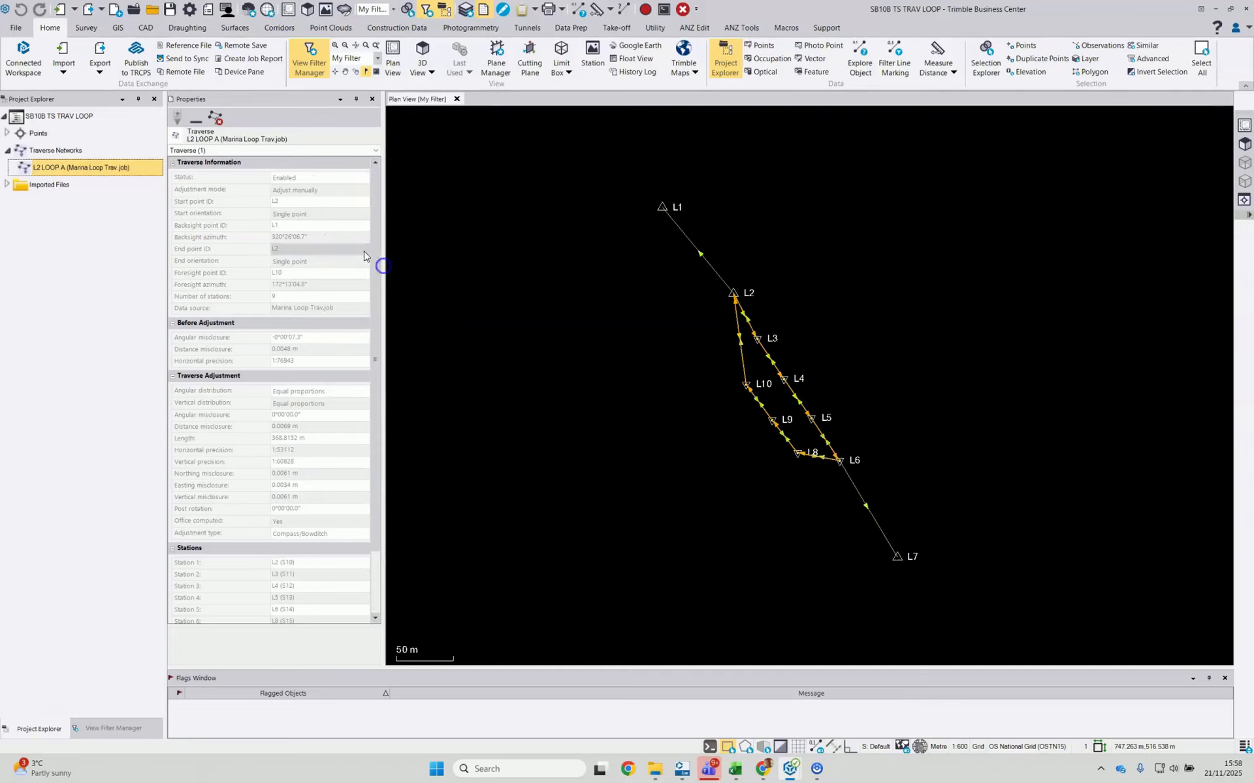
click(291, 181)
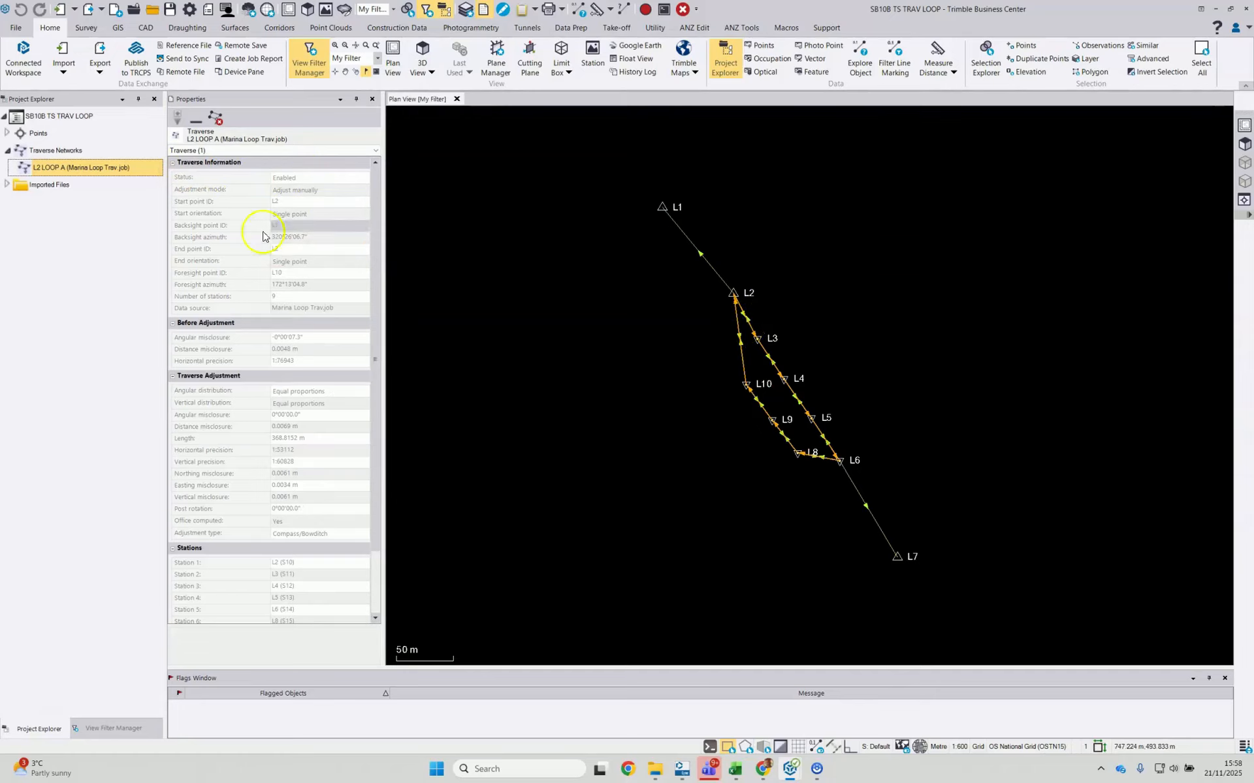
- Disable the L2 LOOP A traverse
right_click(119, 172)
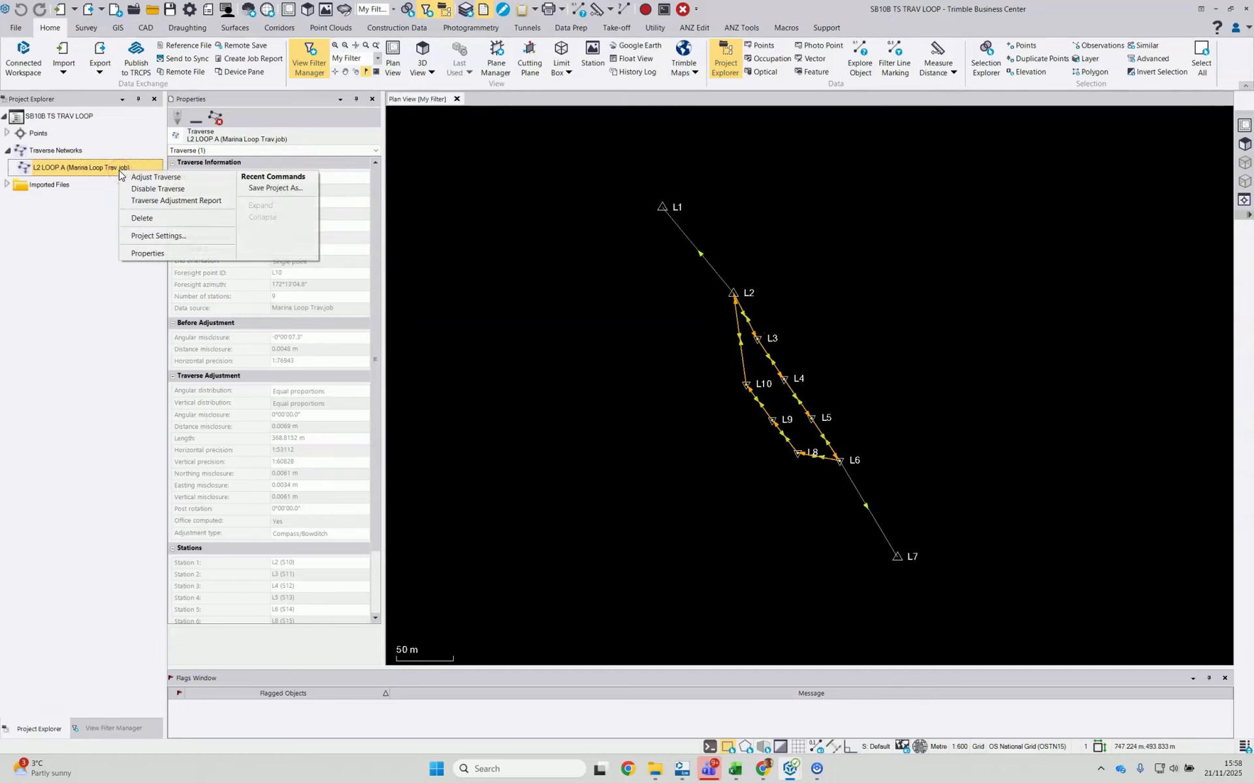
click(173, 194)
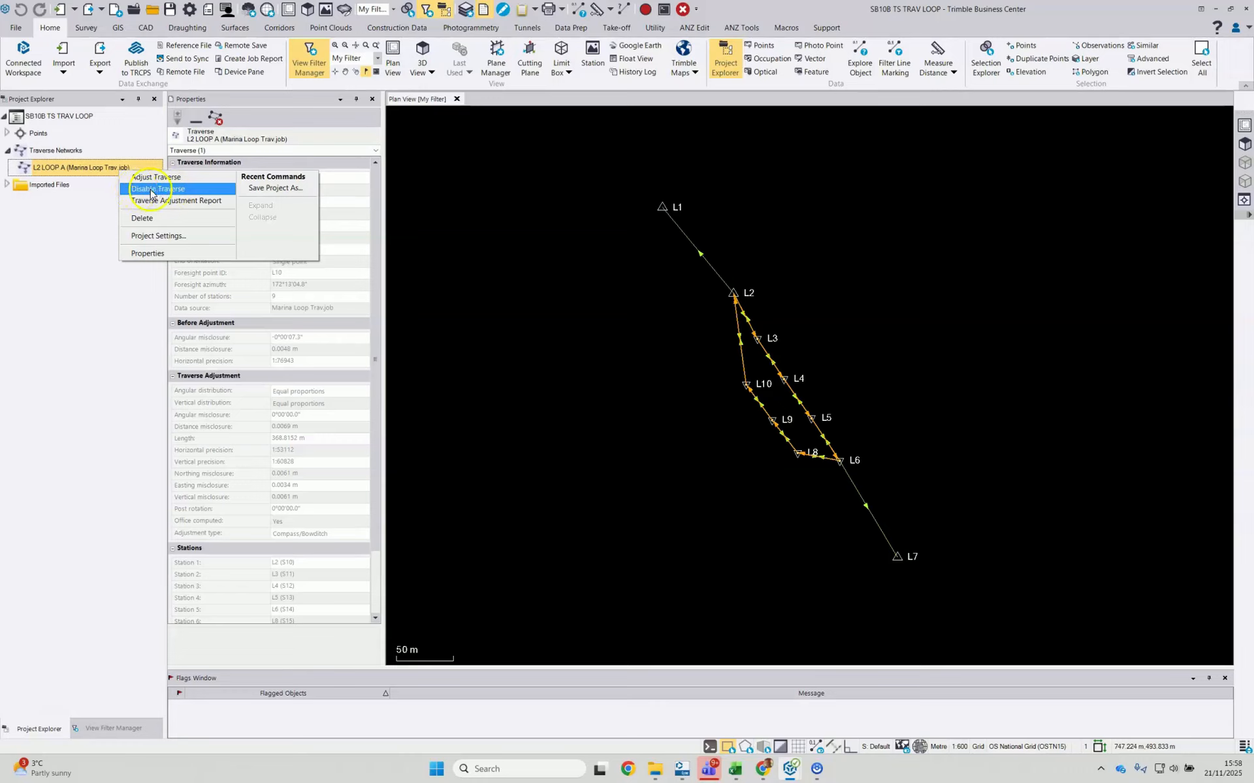
click(165, 190)
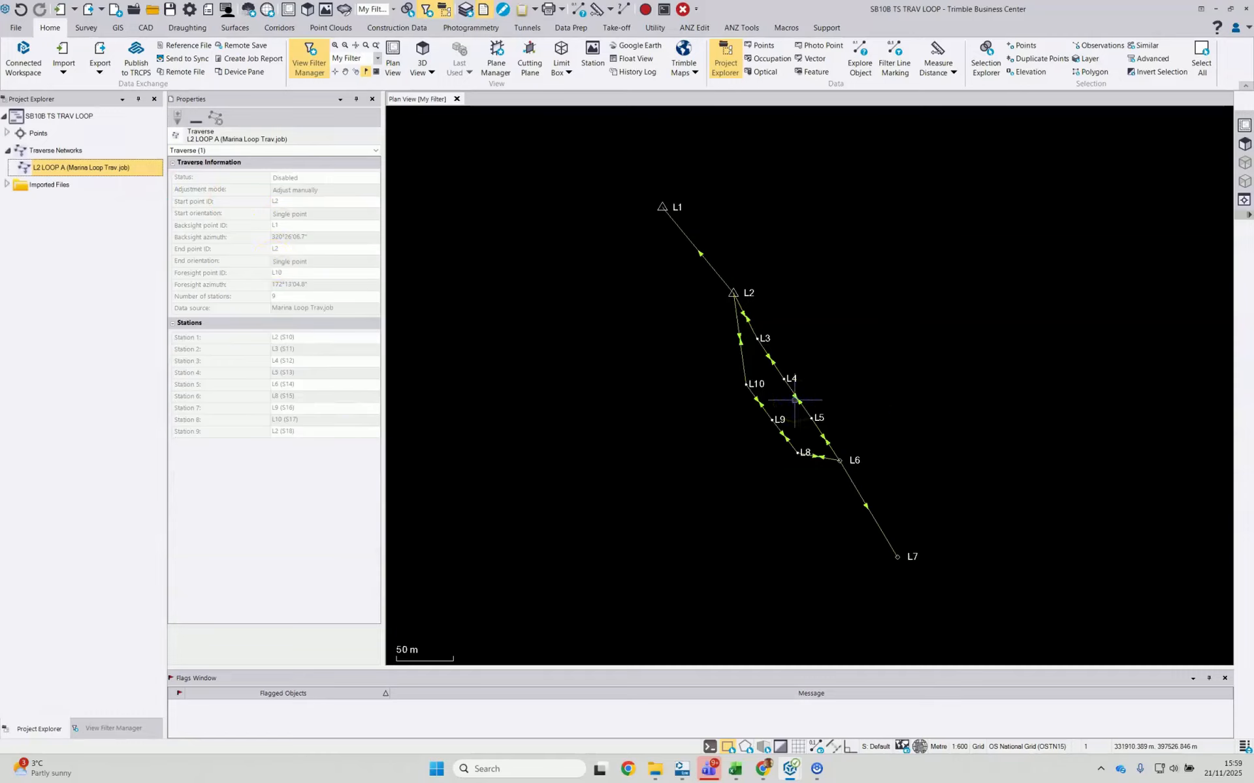
- Start a new traverse named L2 LOOP B with the Adjust Traverse command
mouse_move(795, 400)
click(85, 27)
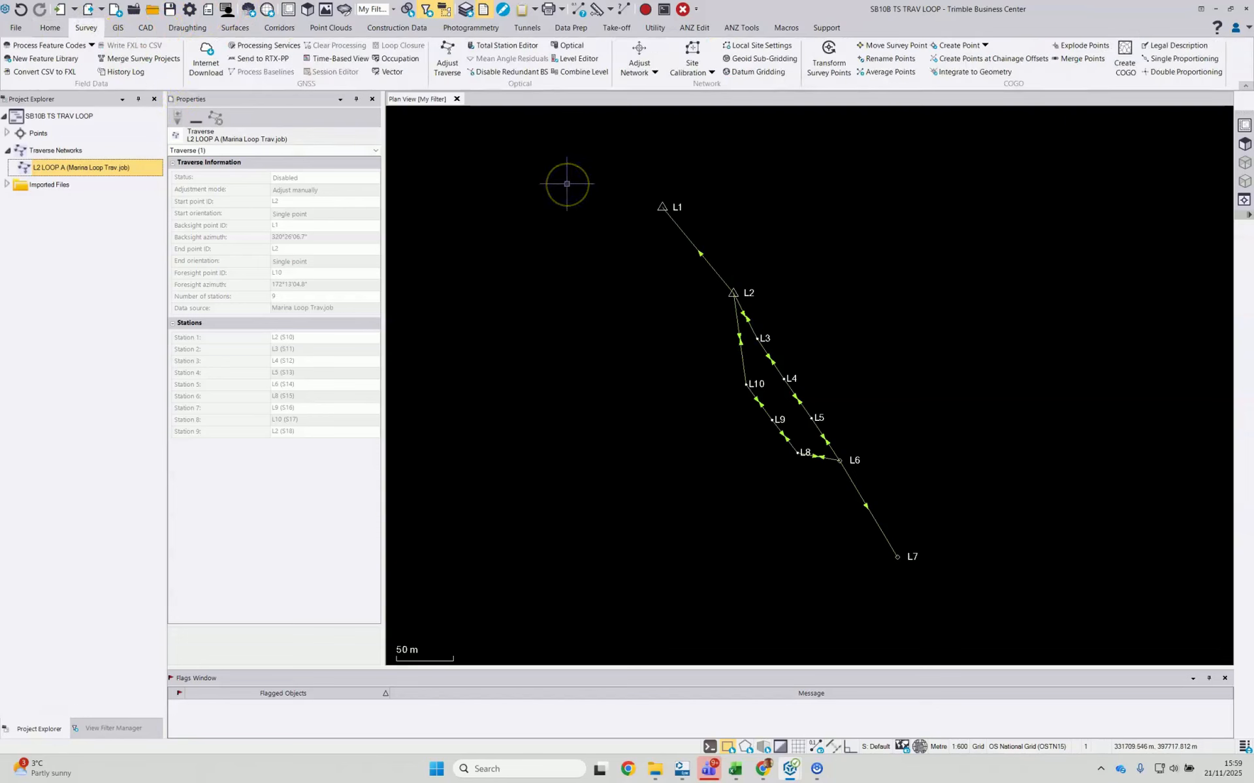
click(447, 57)
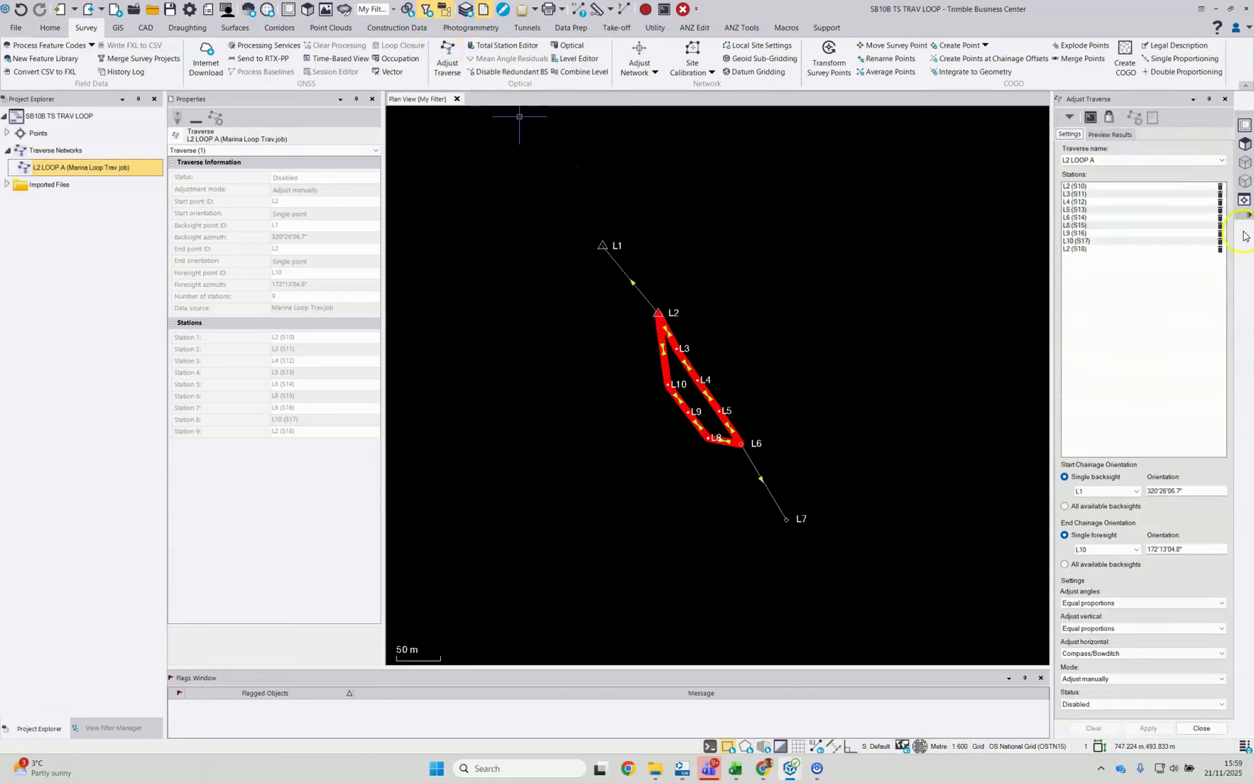
click(1222, 162)
click(1118, 179)
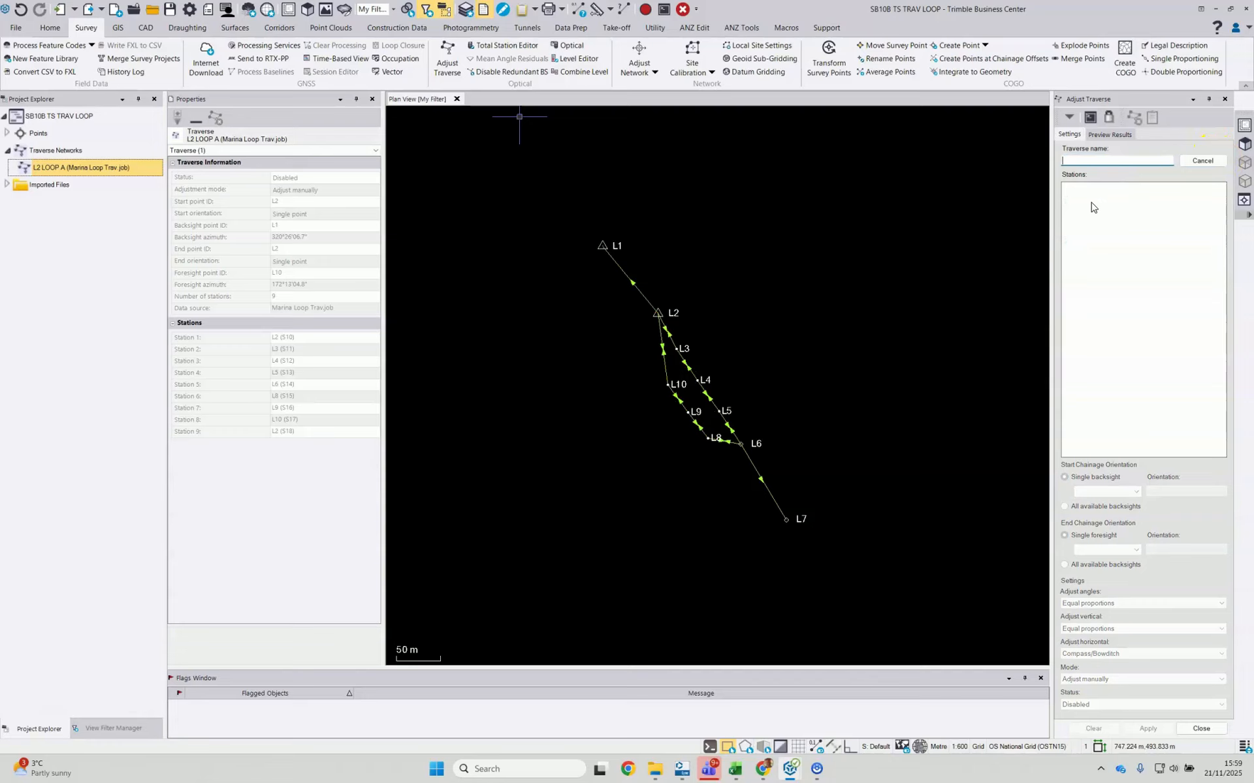
text(L2 LOOP B)
click(1202, 161)
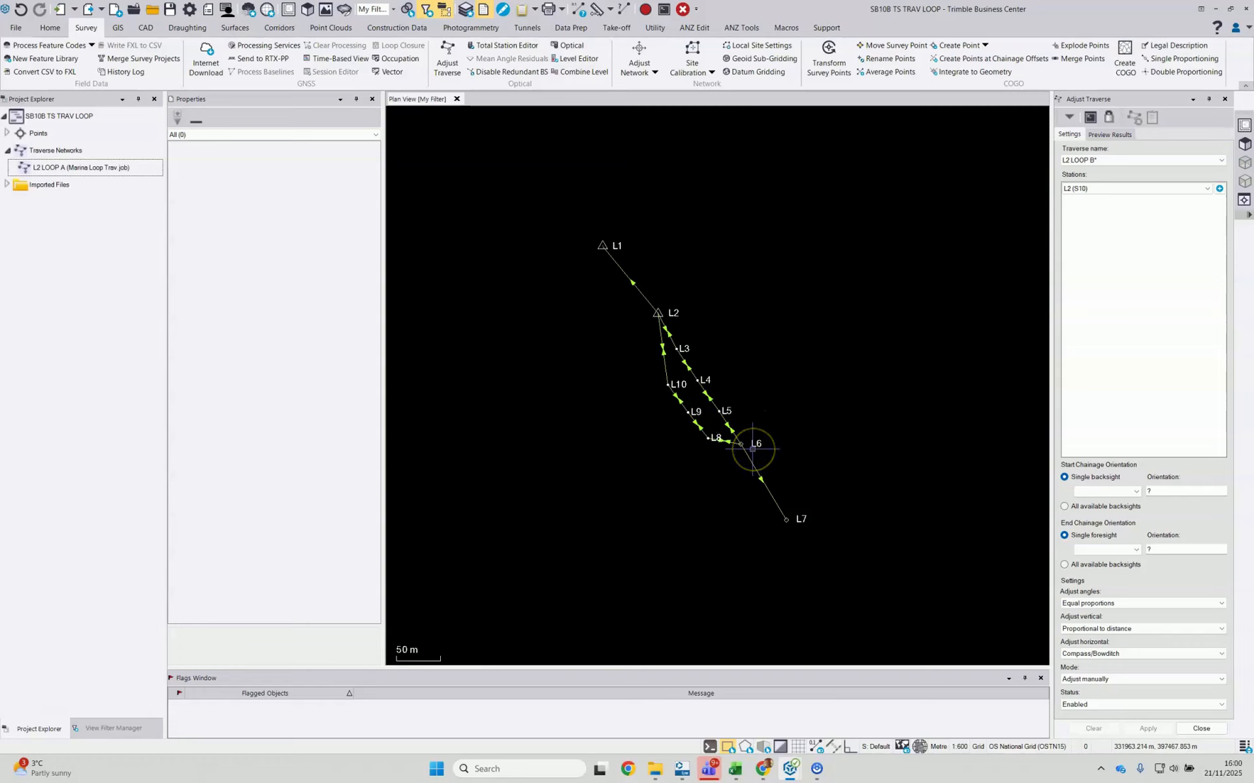
- Set the status of point L6's imported grid coordinate to Enabled and recompute the project
click(739, 444)
scroll(740, 443, up, 2)
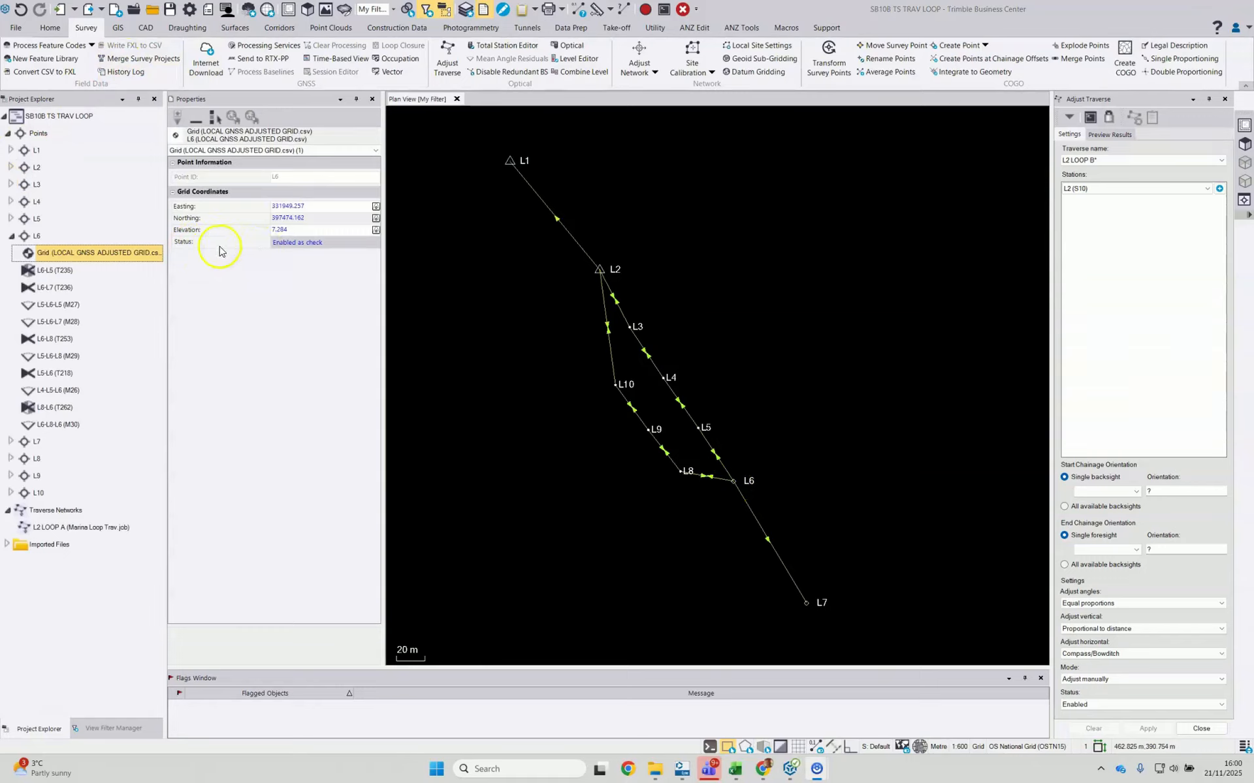
click(322, 245)
click(324, 253)
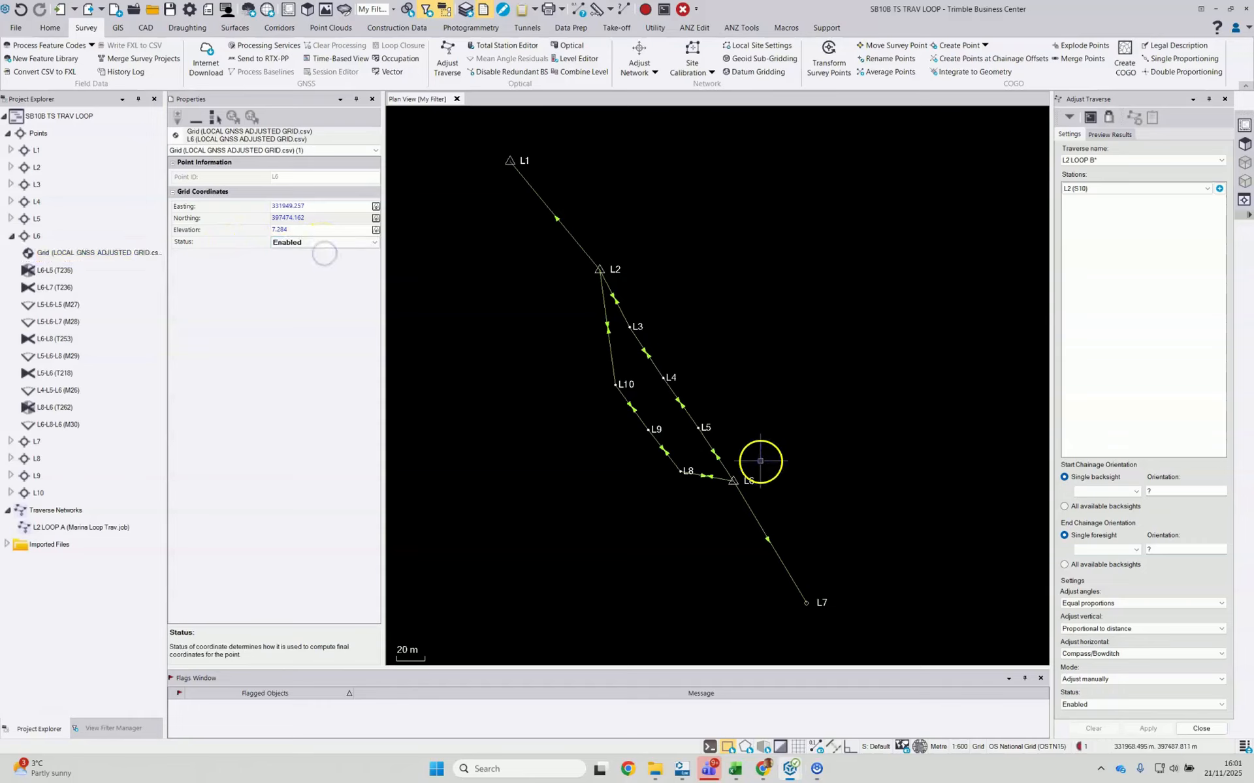
click(663, 9)
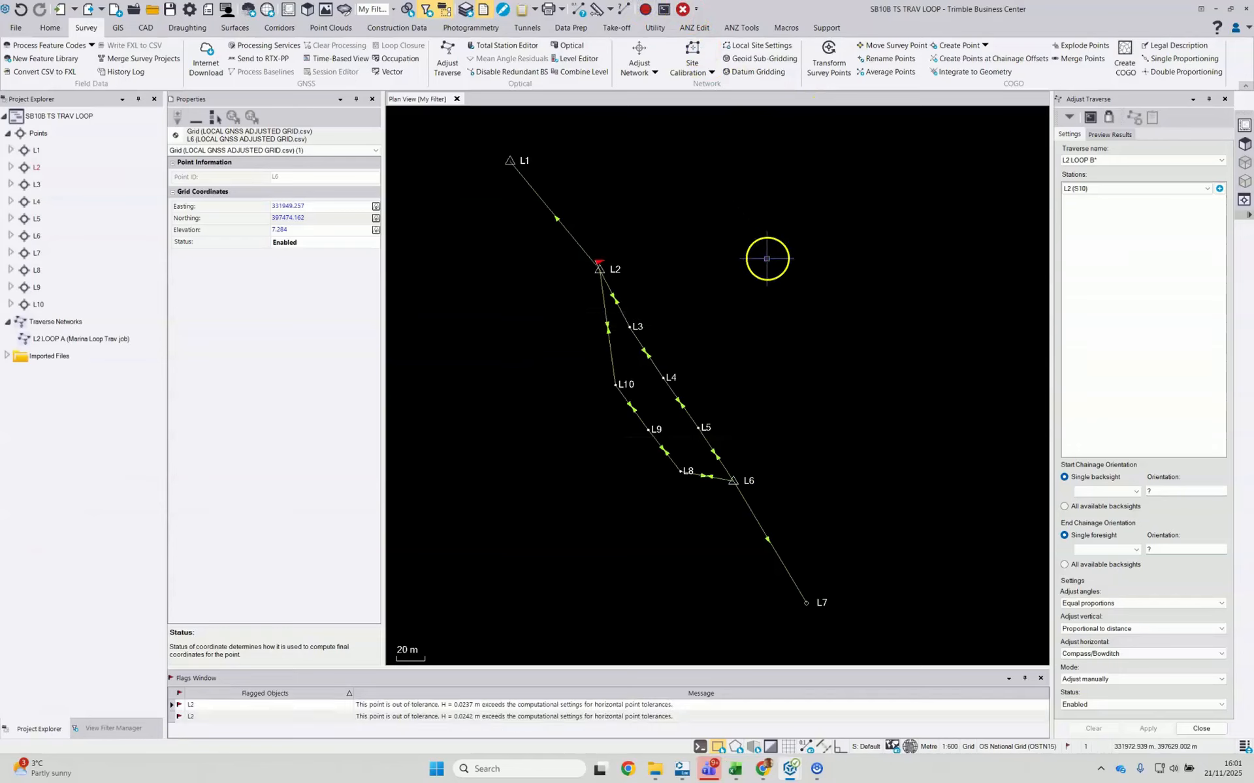
- Add stations L2, L3, L4, L5, L6, L8, L9, L10 and closing station L2 to the L2 LOOP B traverse
click(1219, 189)
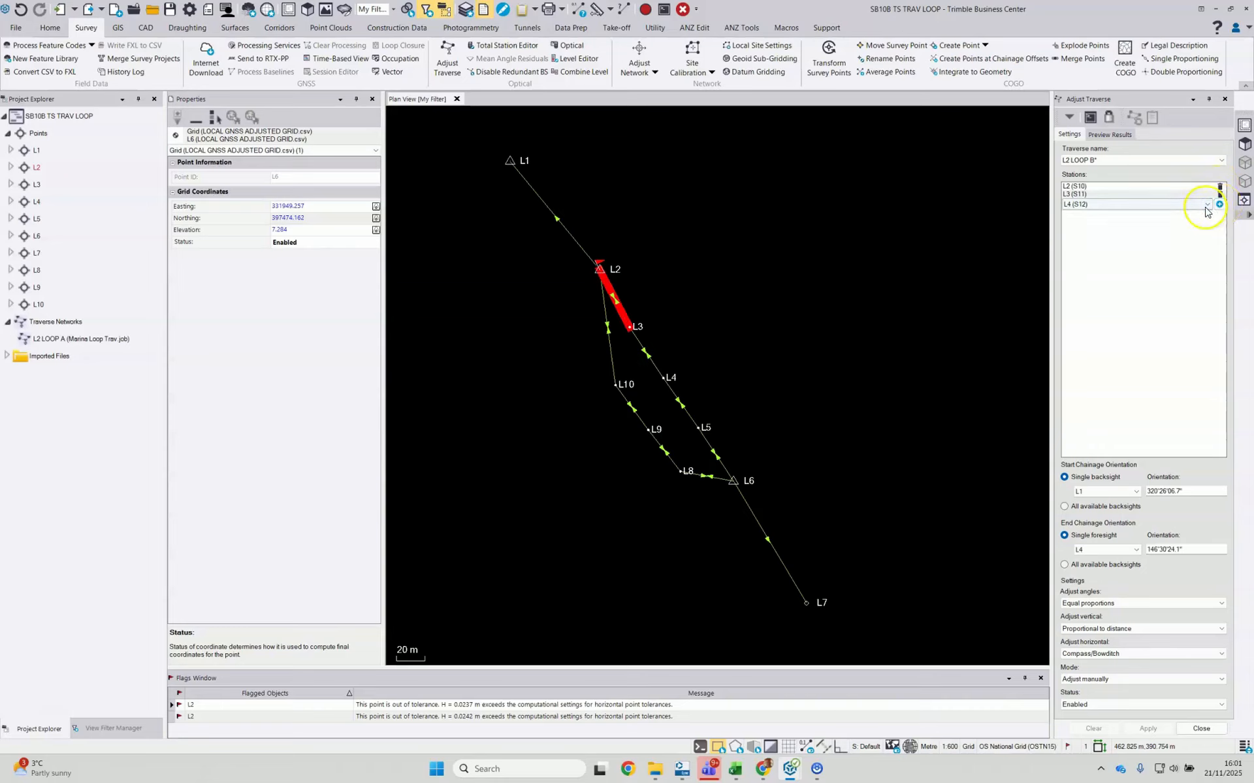
click(1205, 206)
click(1219, 204)
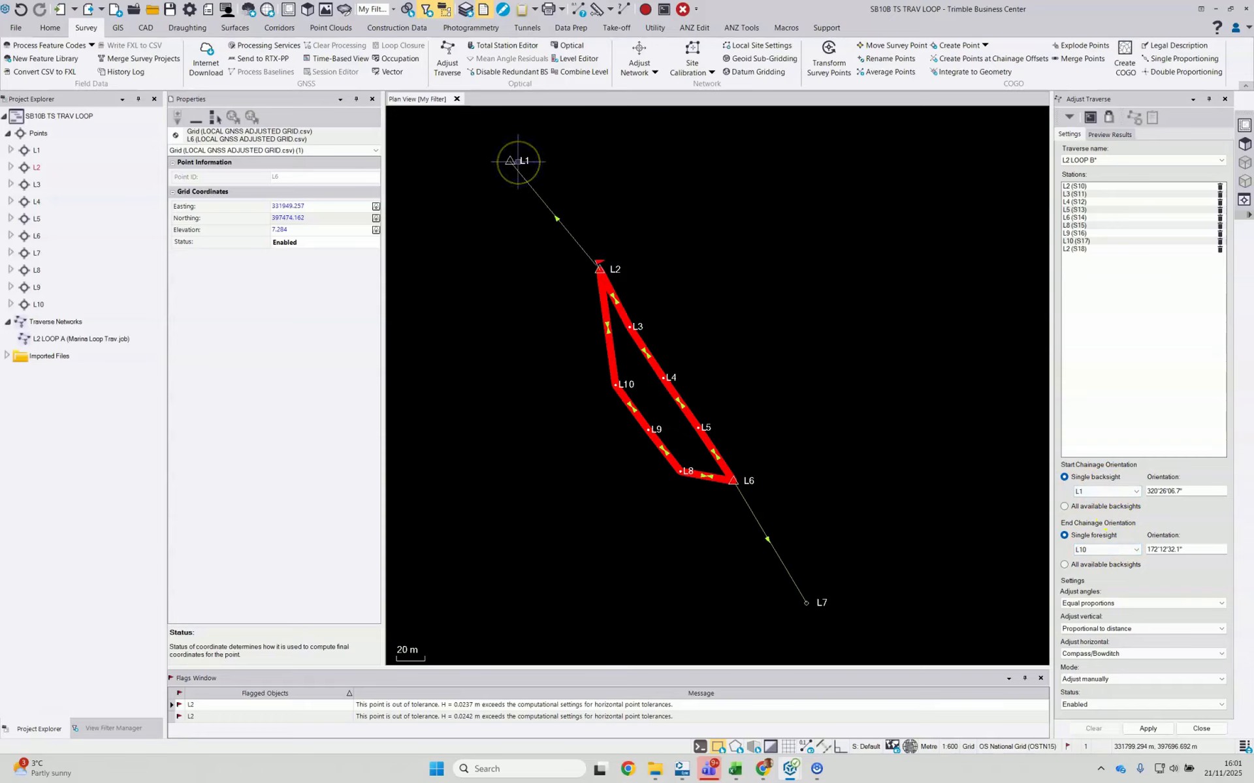
- Set the traverse's vertical adjustment method to Equal proportions
click(1089, 629)
click(1089, 647)
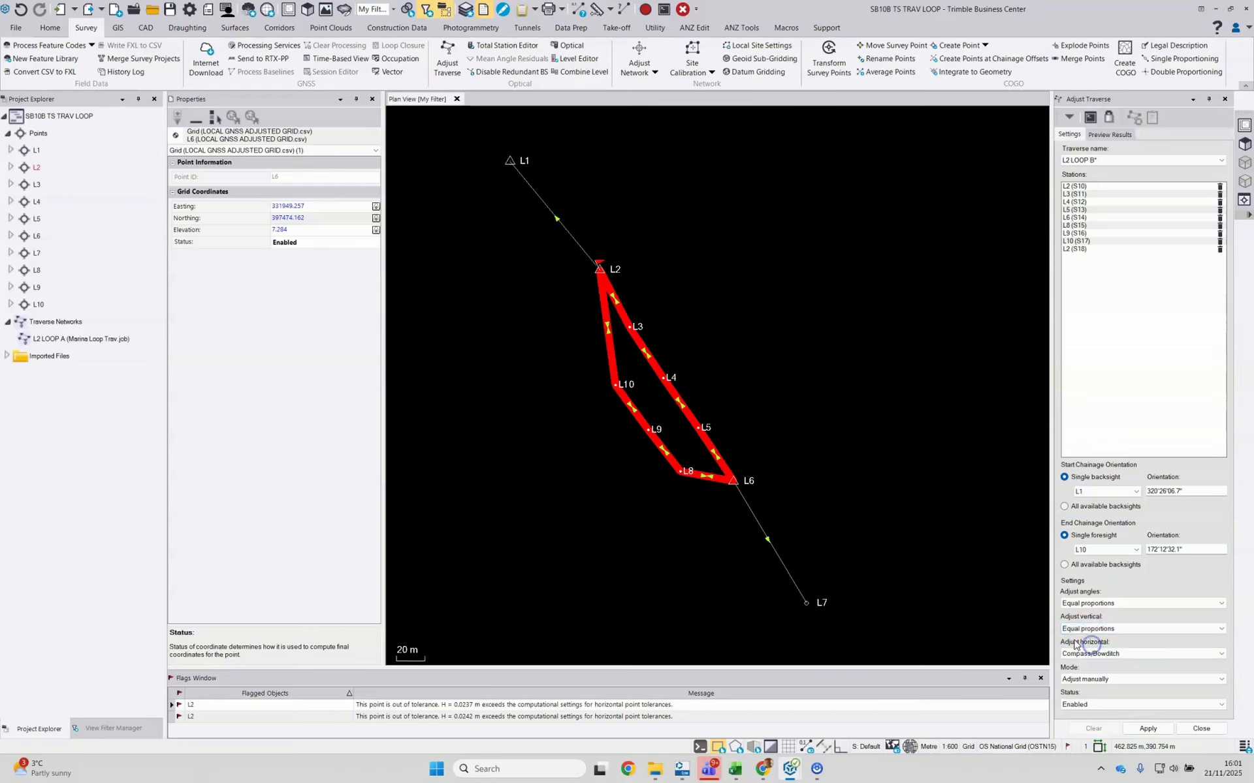
drag(1050, 635, 1038, 635)
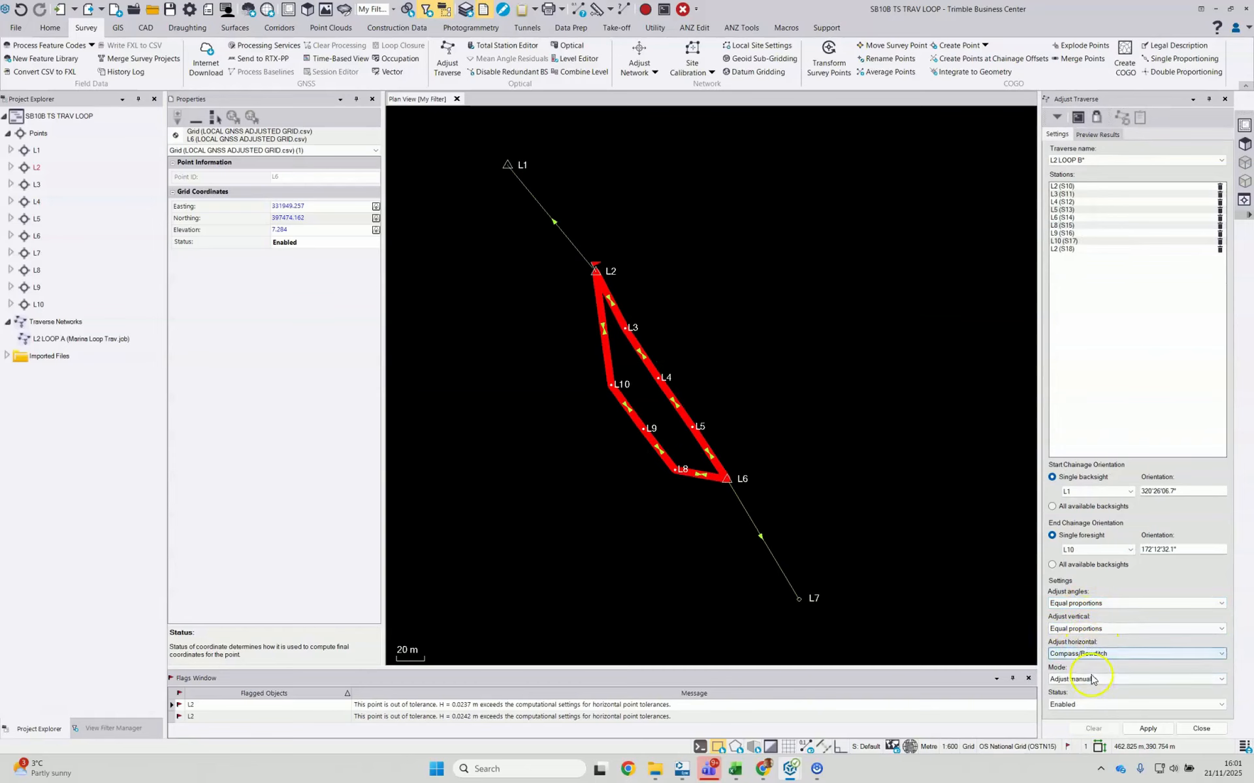
- Preview the traverse results and examine the misclosures, traverse length and horizontal precision before adjustment
click(1099, 134)
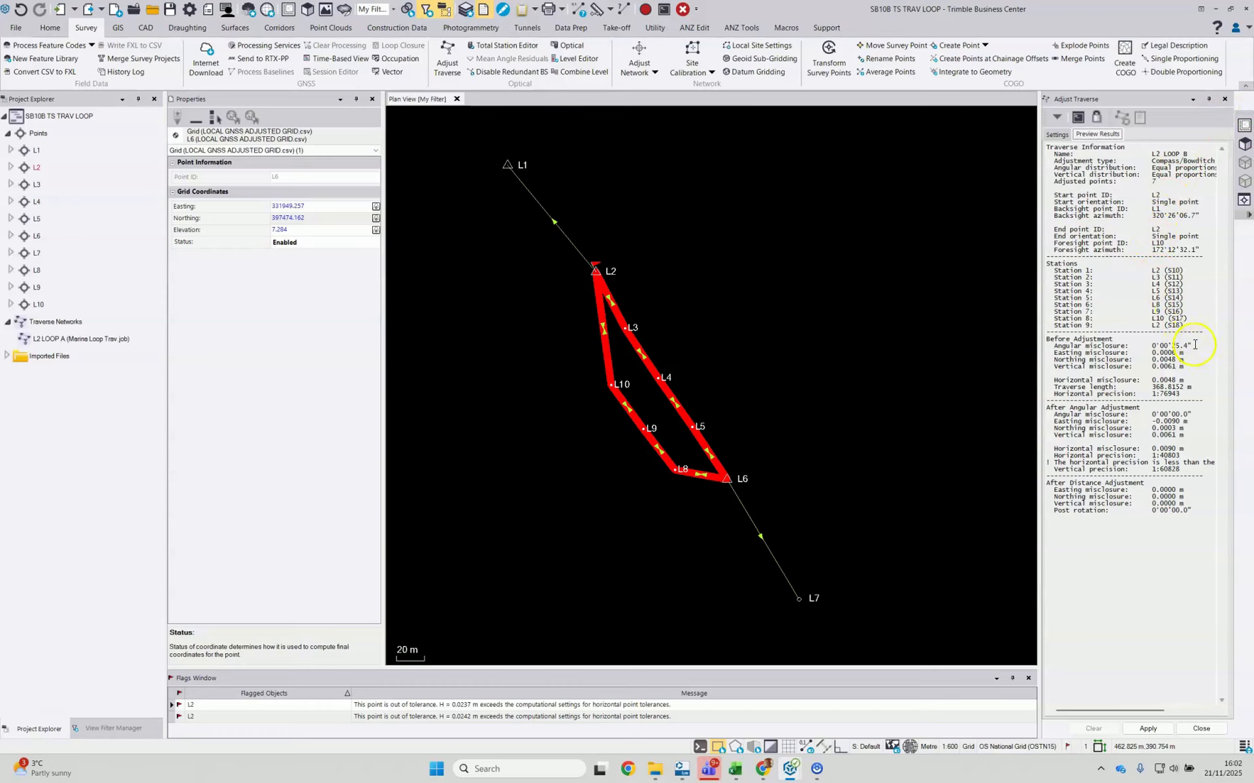
drag(1195, 345, 1043, 346)
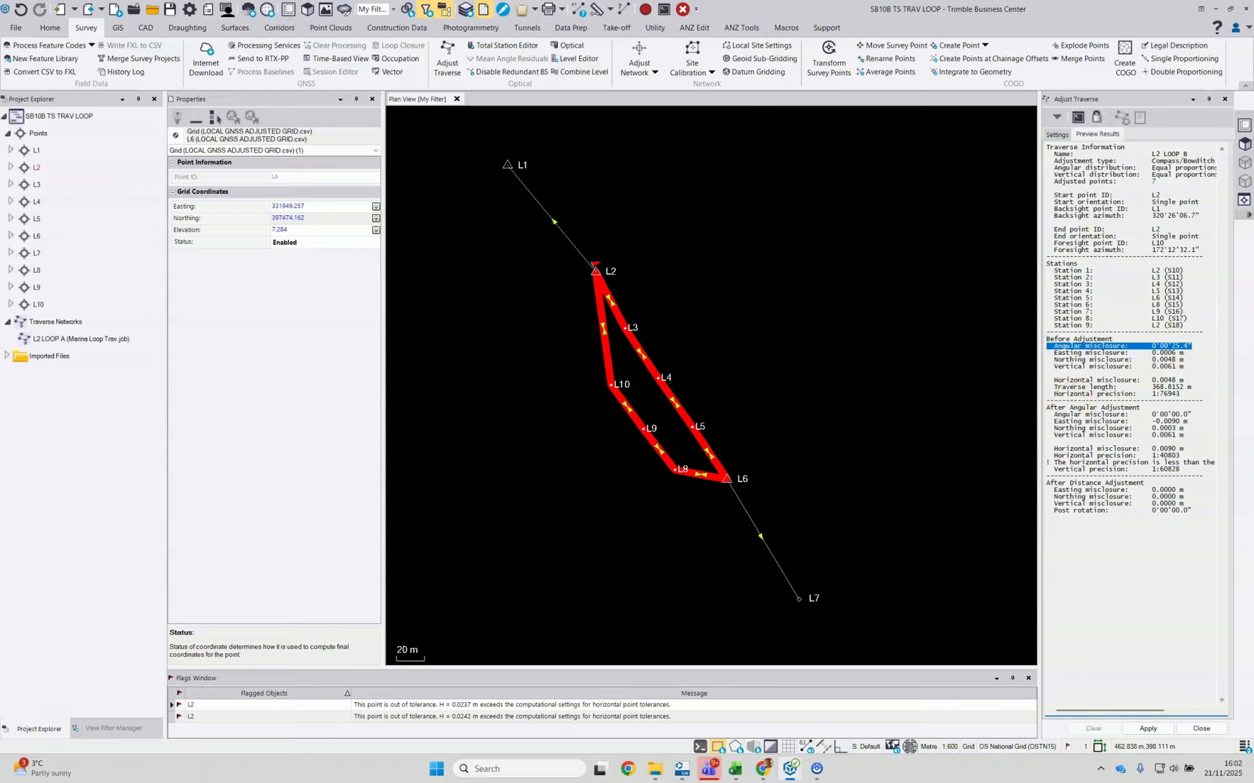
click(1185, 341)
triple_click(1196, 344)
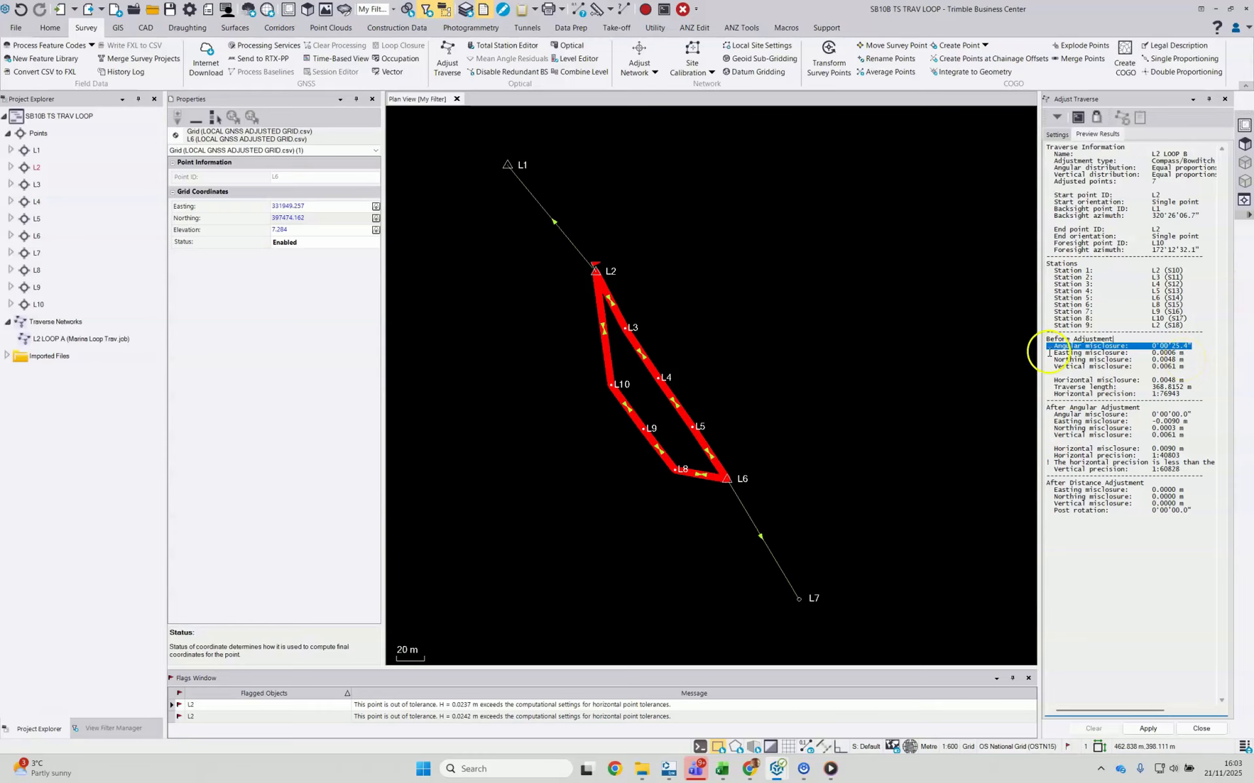
drag(1045, 353, 1186, 359)
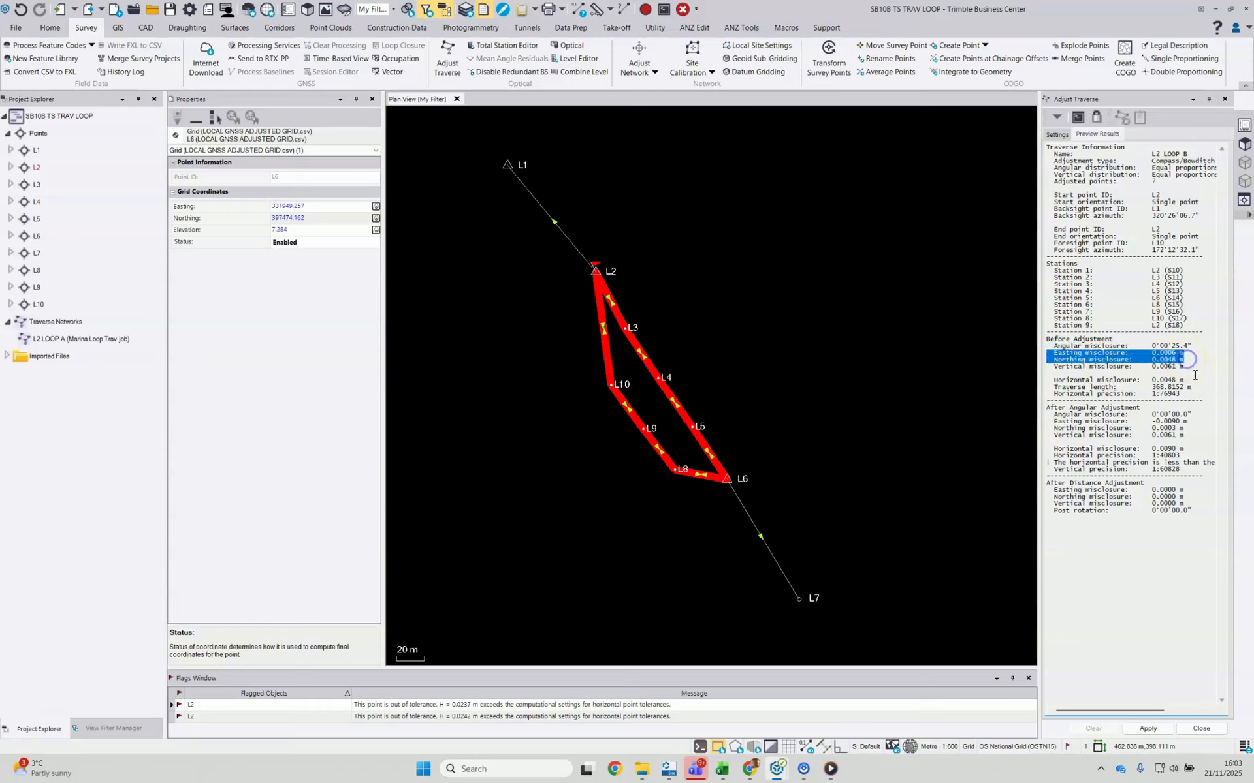
drag(1032, 366, 1188, 366)
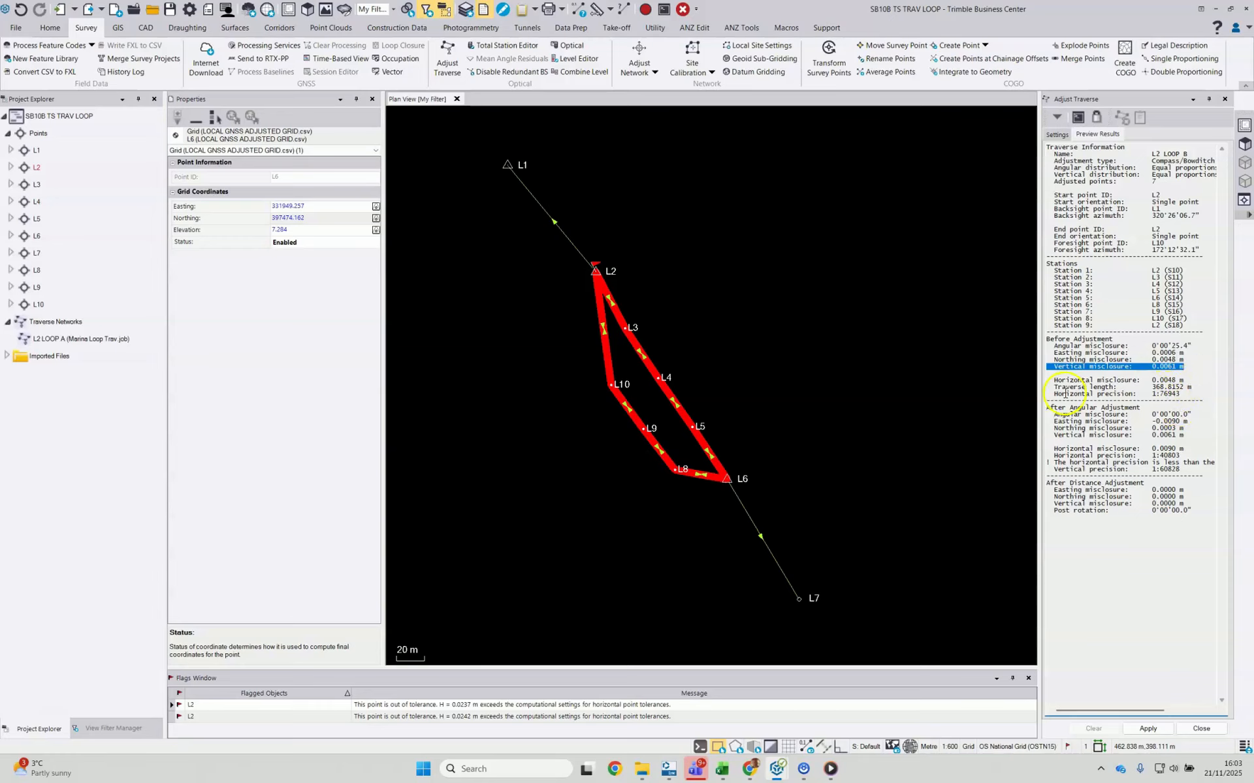
drag(1053, 387, 1199, 386)
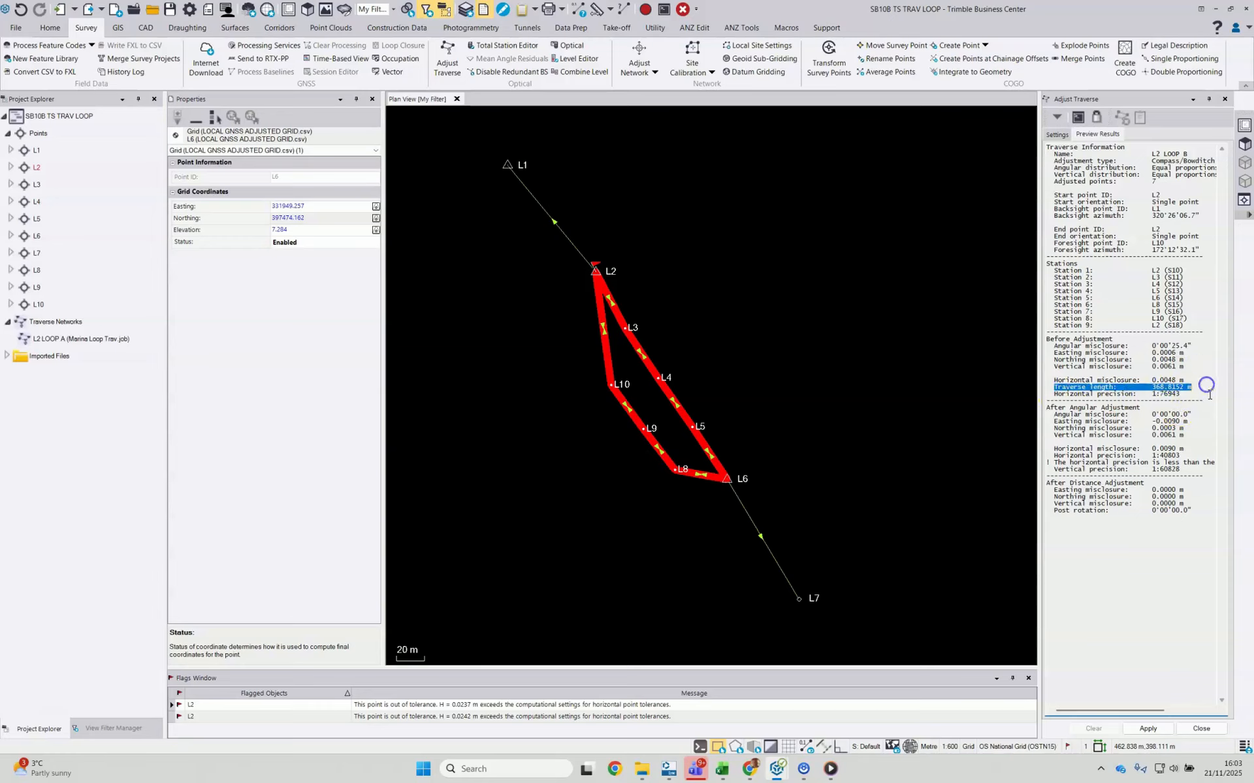
drag(1085, 394, 1185, 393)
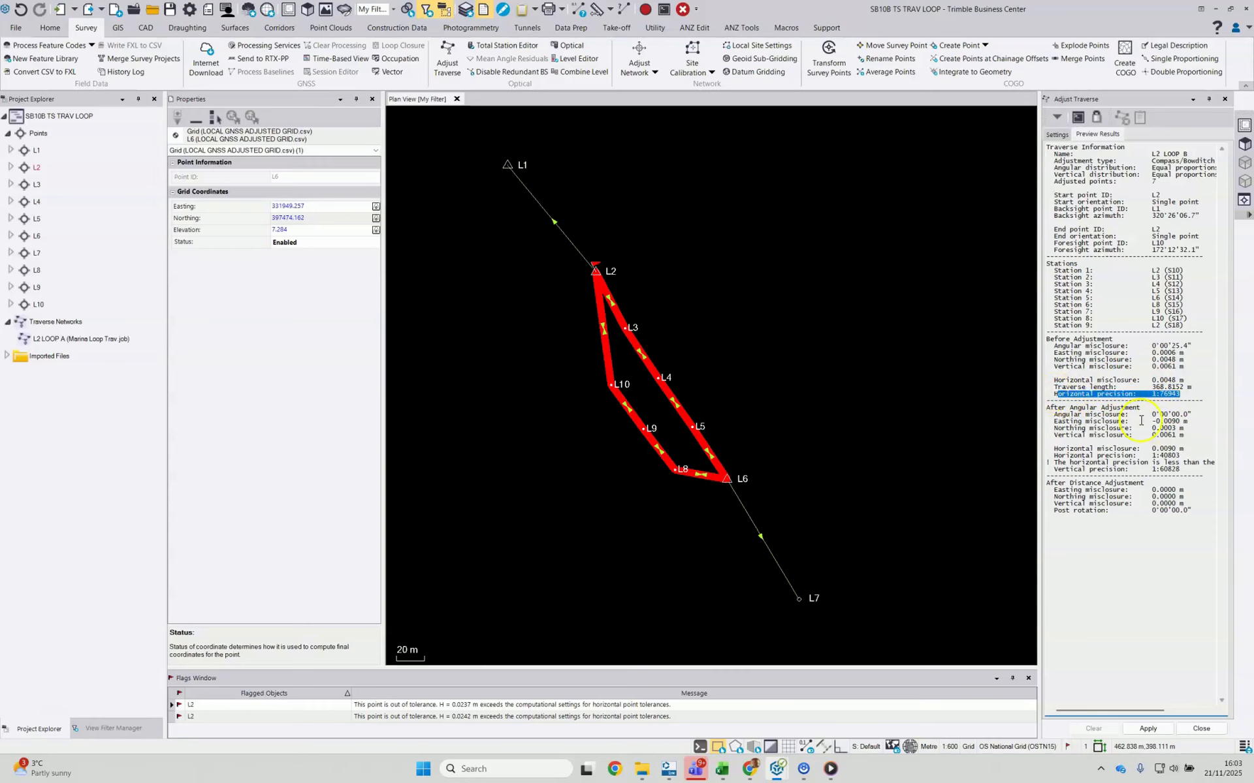
- Examine the angular misclosure, horizontal misclosure and horizontal precision after angular adjustment in the preview results
drag(1056, 415, 1196, 413)
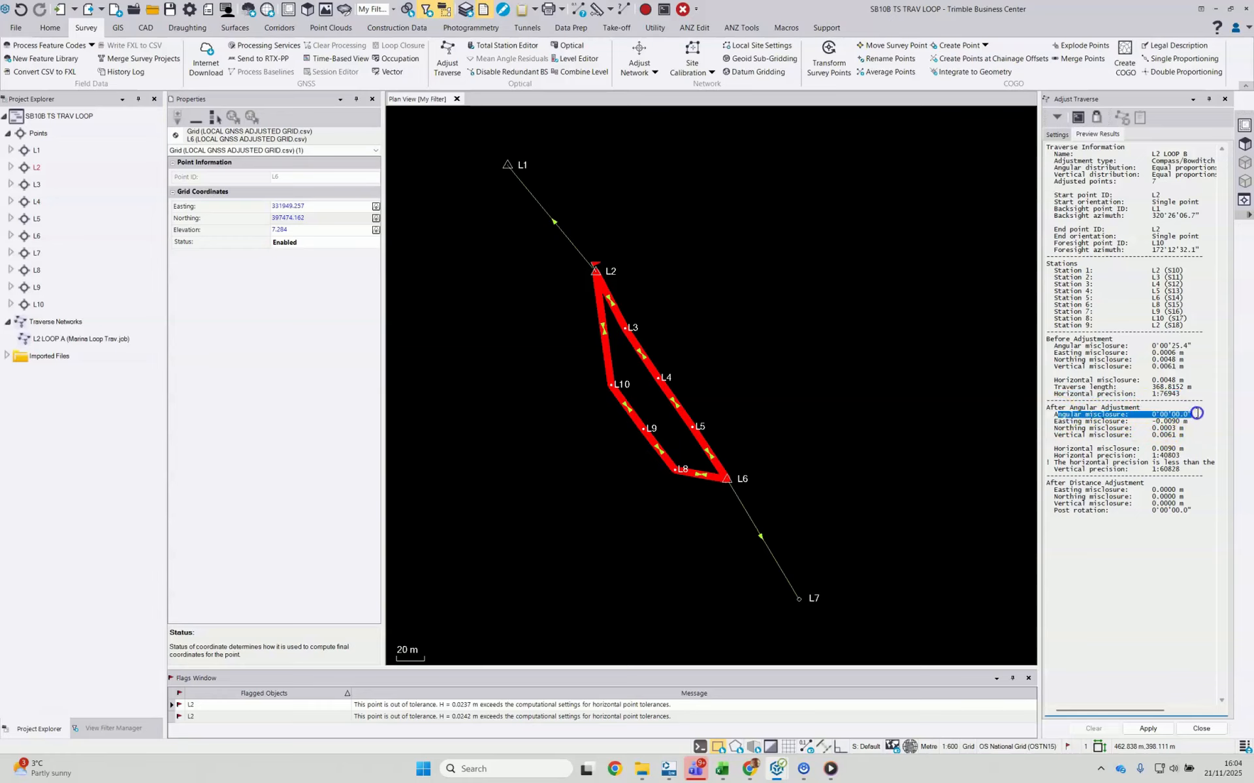
click(1097, 414)
mouse_move(1052, 419)
mouse_down()
mouse_move(1165, 415)
mouse_move(1043, 416)
mouse_move(1070, 407)
mouse_up()
click(1070, 406)
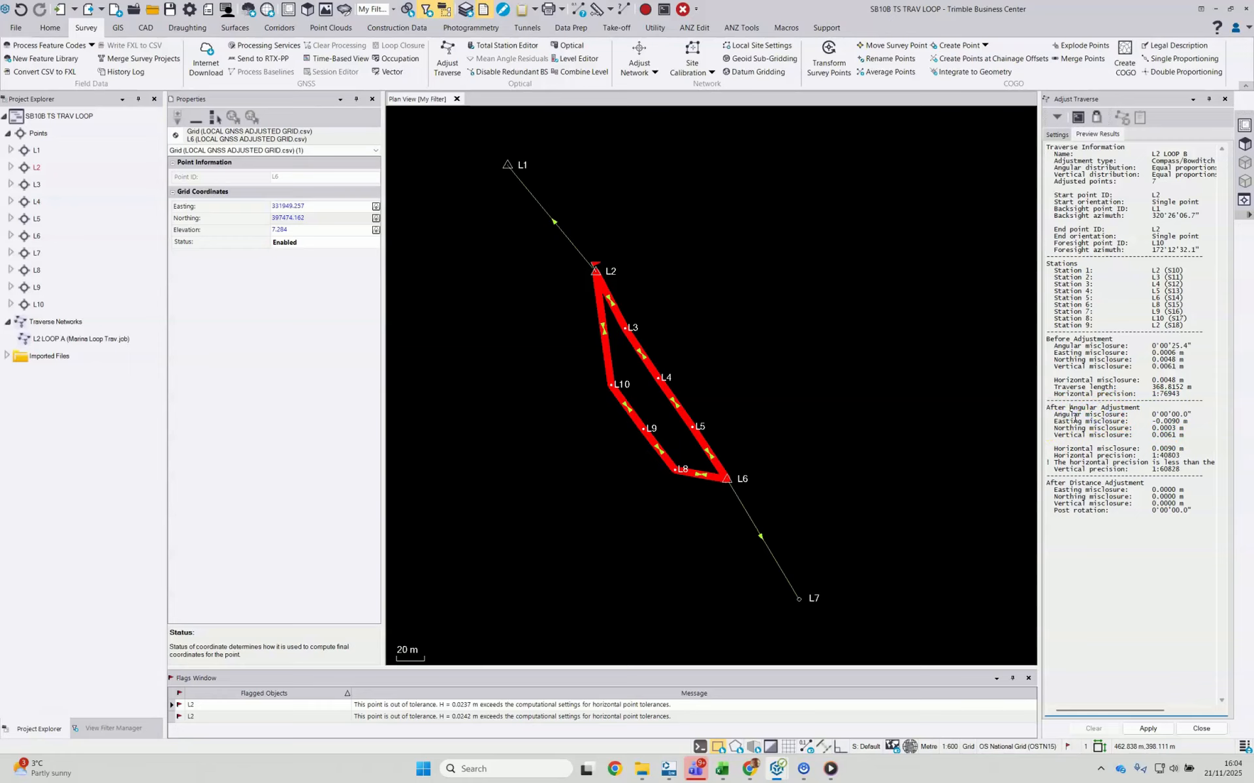
click(1086, 416)
drag(1056, 450, 1178, 448)
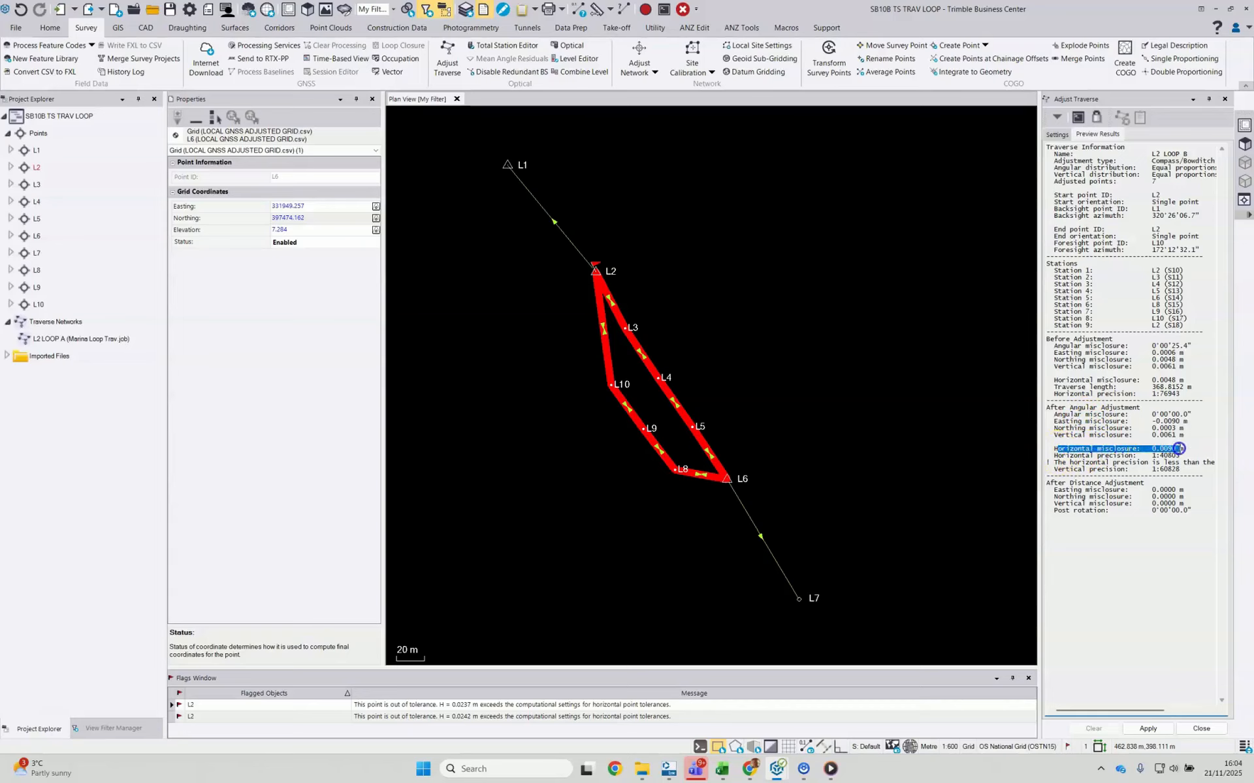
click(1091, 456)
drag(1045, 455, 1194, 455)
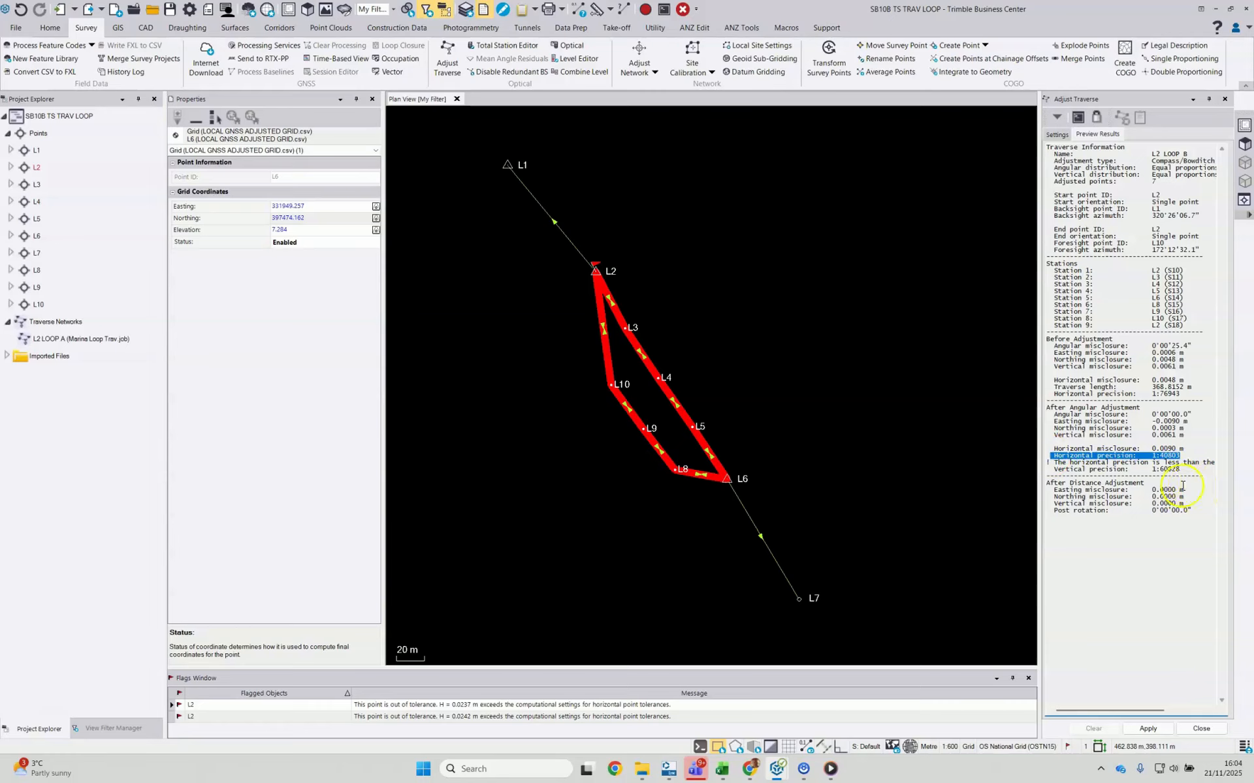
click(1165, 497)
drag(1190, 447, 1048, 448)
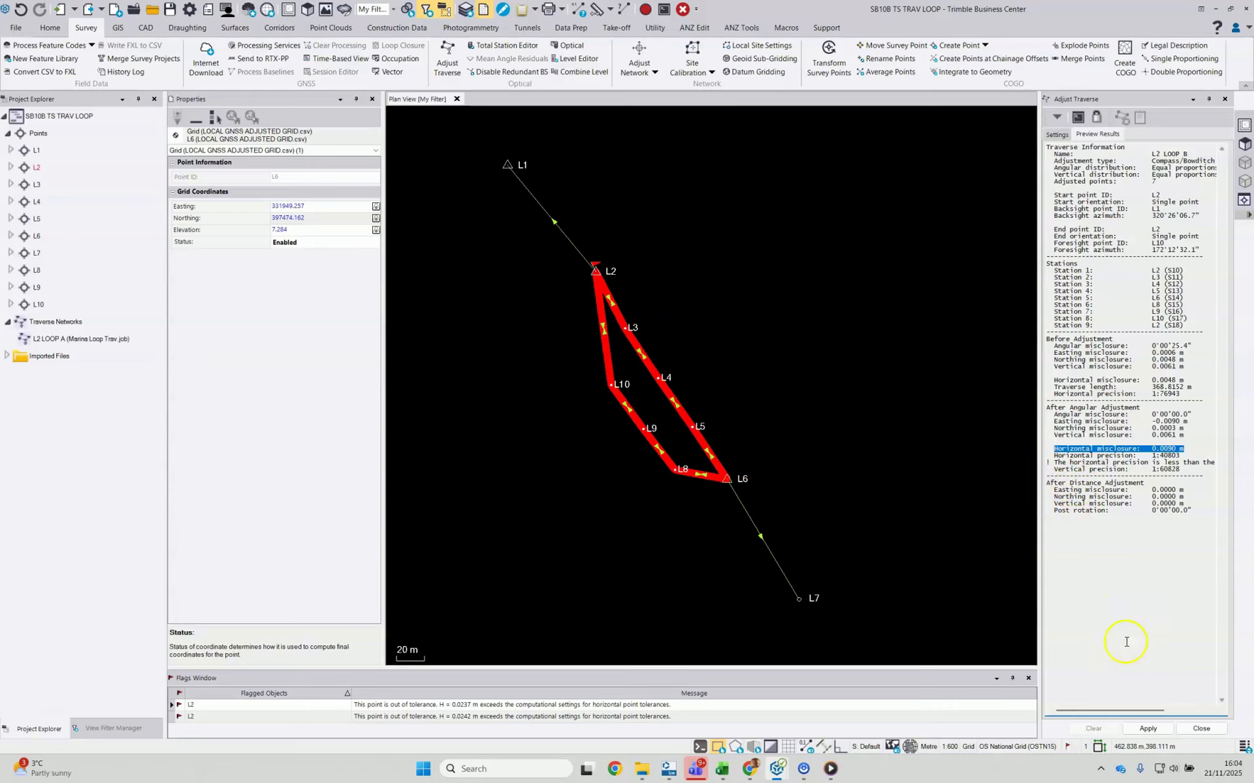
- Apply the L2 LOOP B traverse adjustment and close the Adjust Traverse command
click(1157, 733)
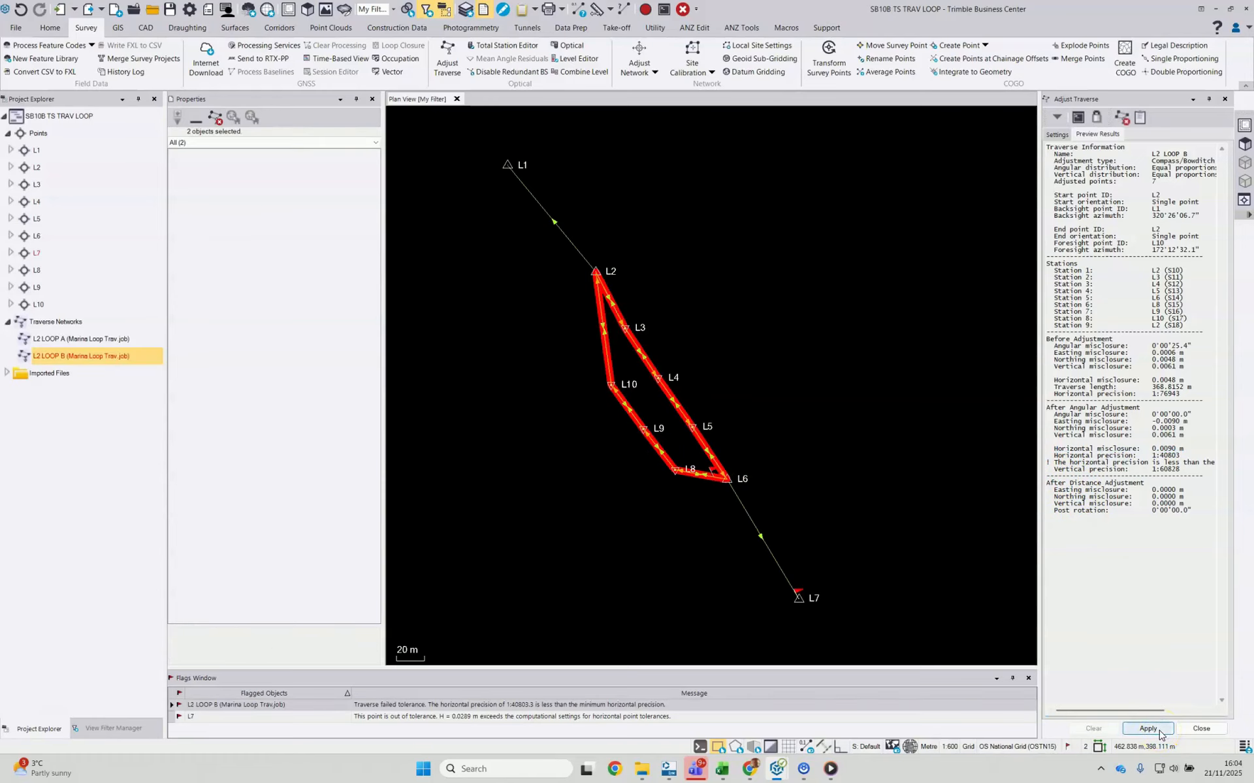
click(1201, 729)
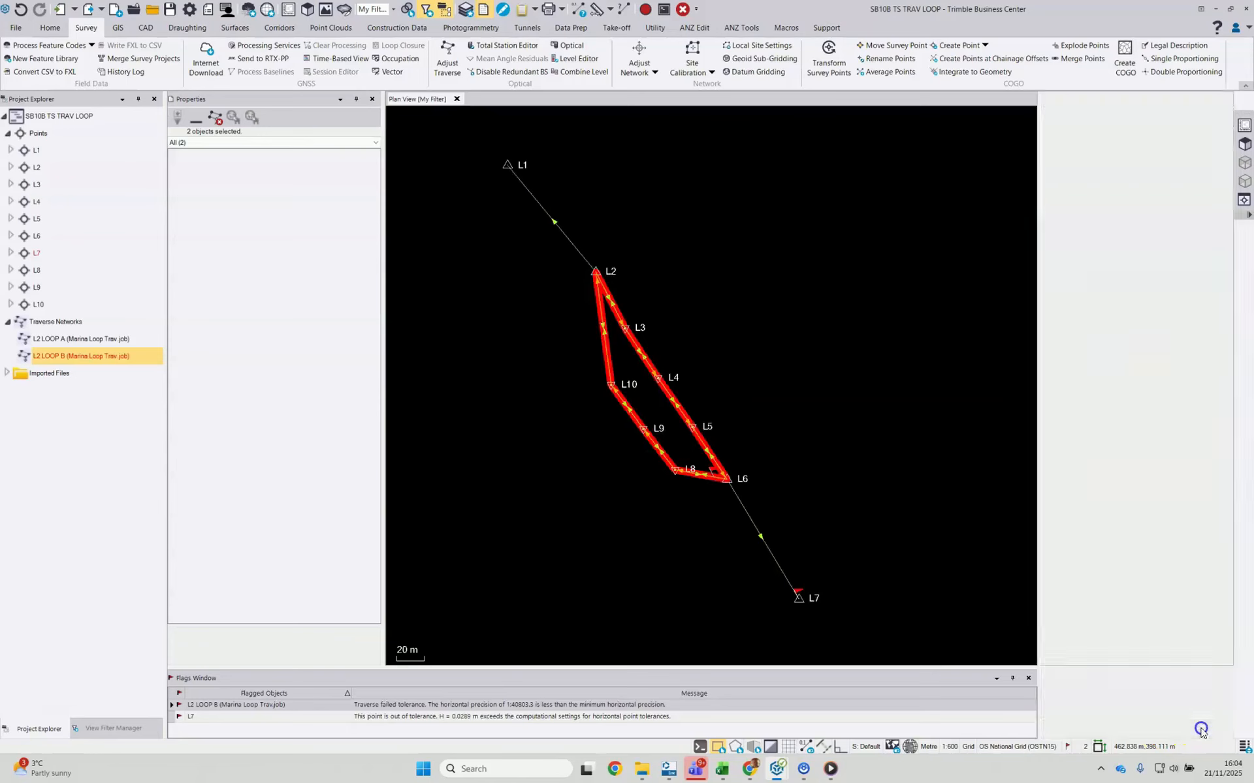
- Inspect the tolerance flags raised for the project and locate the flagged point L7 in the plan
middle_drag(888, 334, 885, 327)
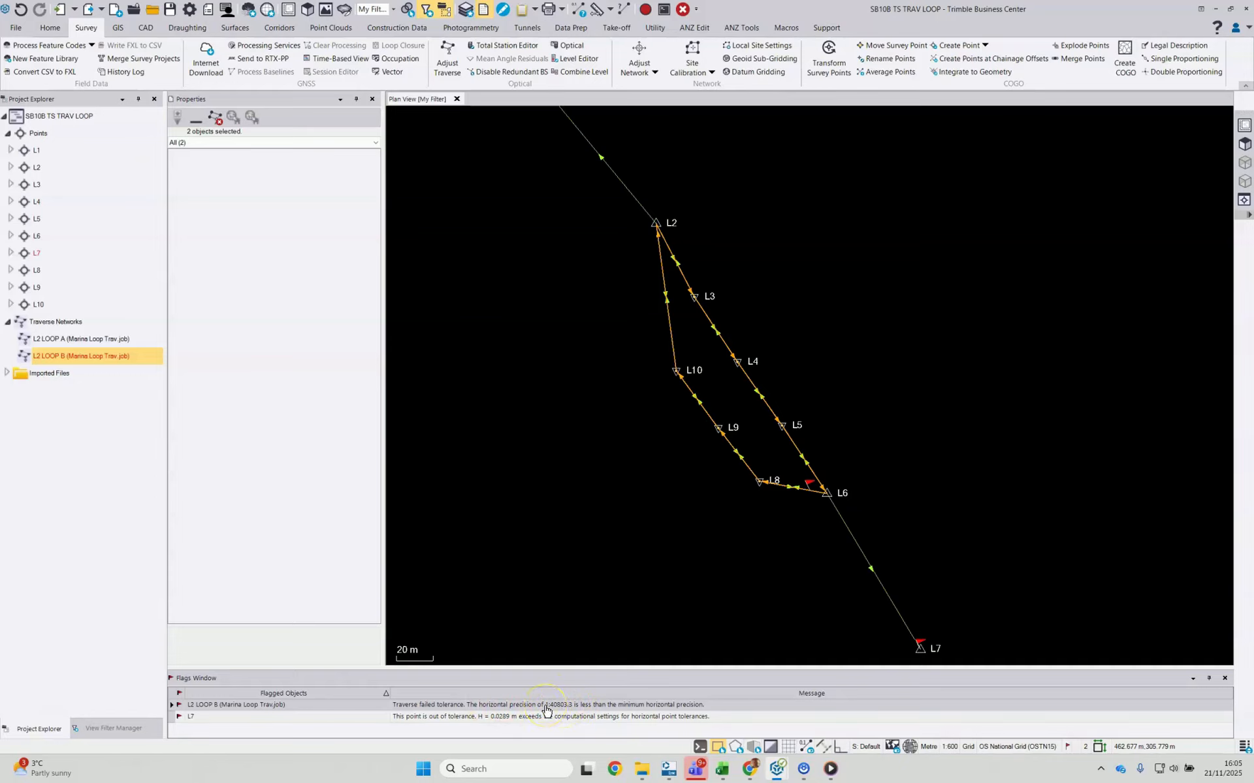
double_click(589, 718)
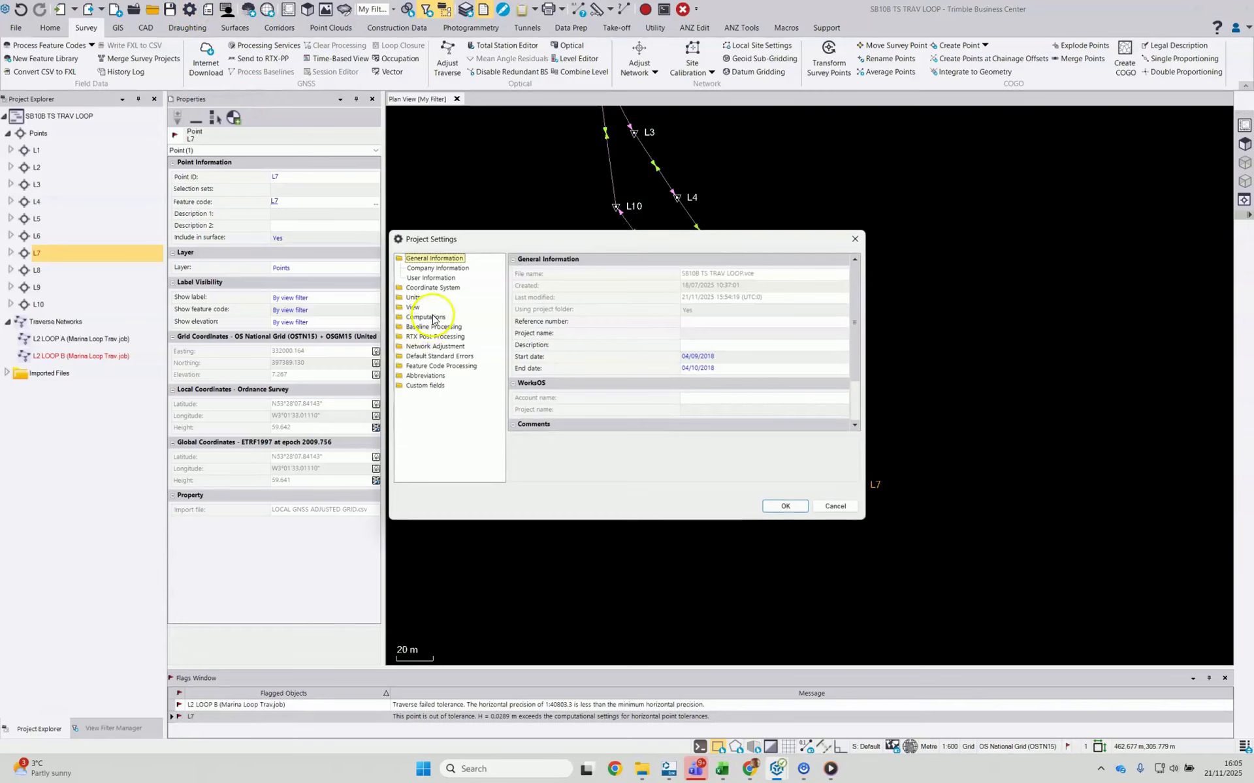
- Examine the survey-quality horizontal point tolerance in the project's computation settings against the flagged misclosure at L7
click(433, 318)
click(437, 307)
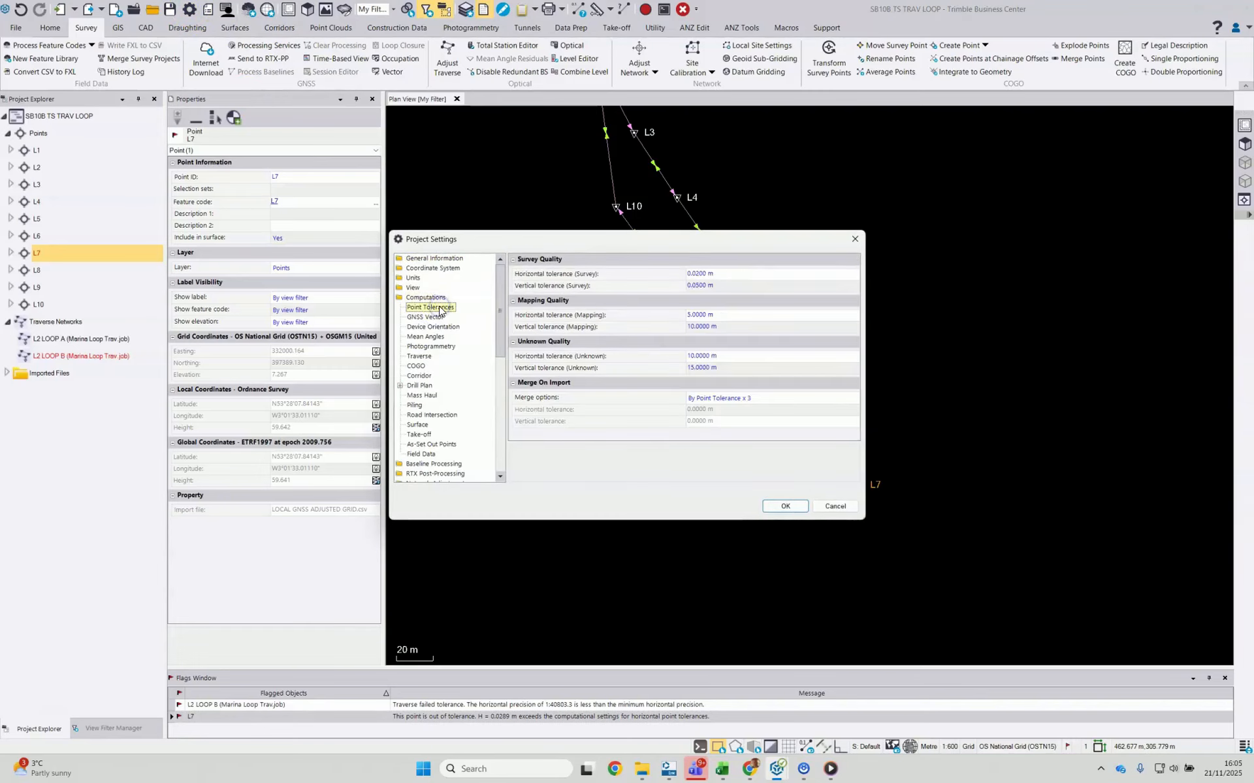
drag(586, 247, 579, 279)
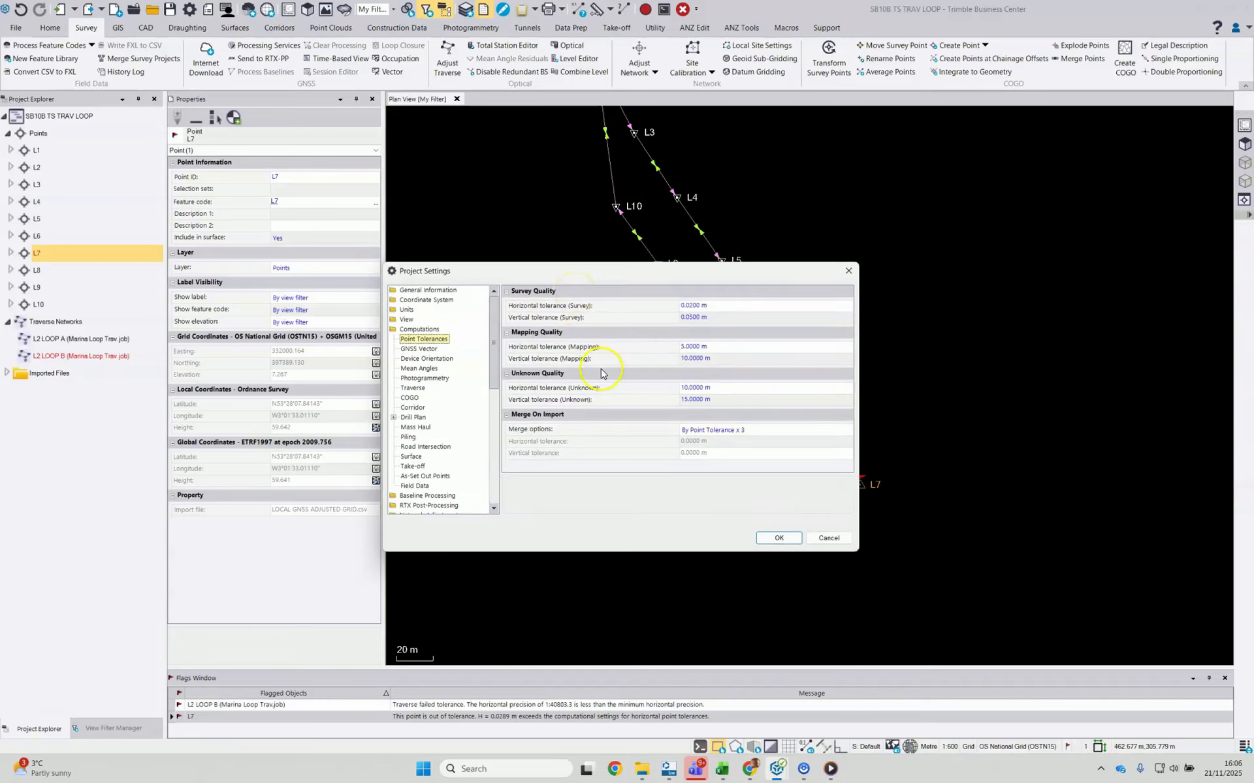
click(685, 306)
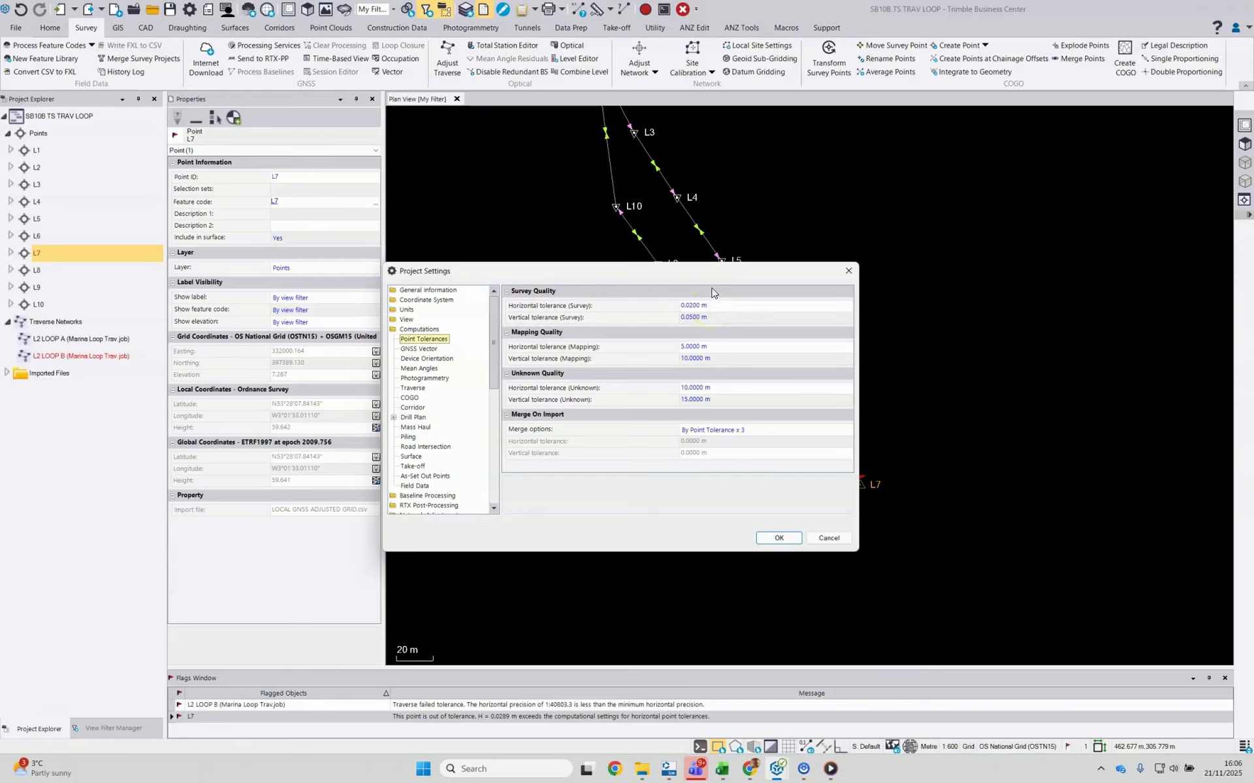
drag(712, 273, 639, 250)
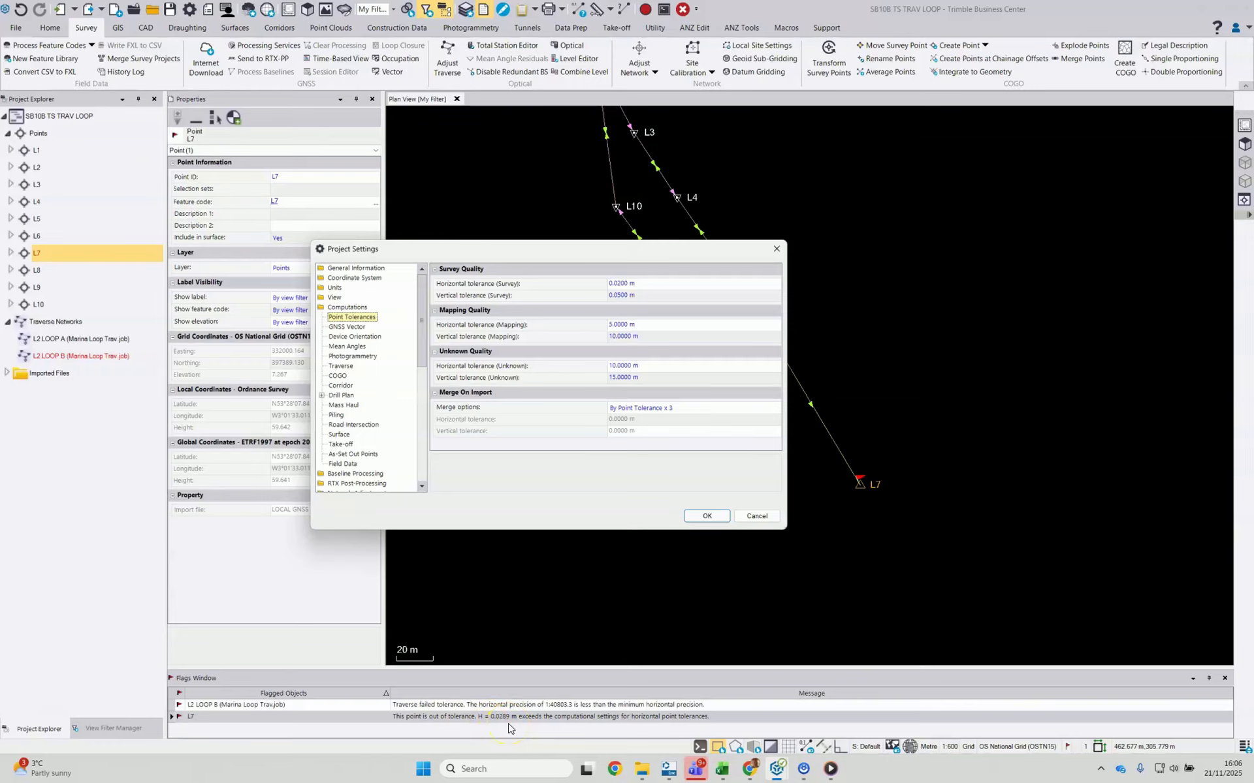
- Review the project's traverse computation settings, including minimum horizontal precision, minimum vertical precision and weighted mean, and close the settings
click(342, 366)
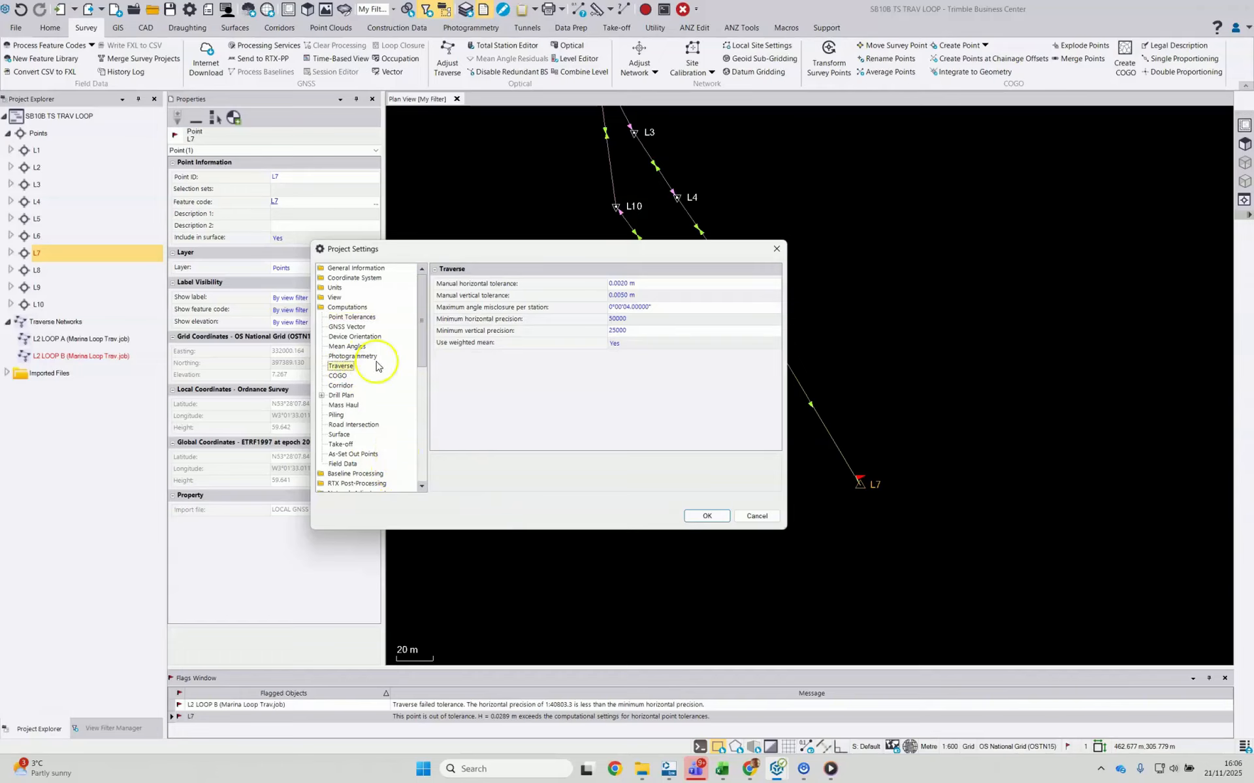
click(445, 322)
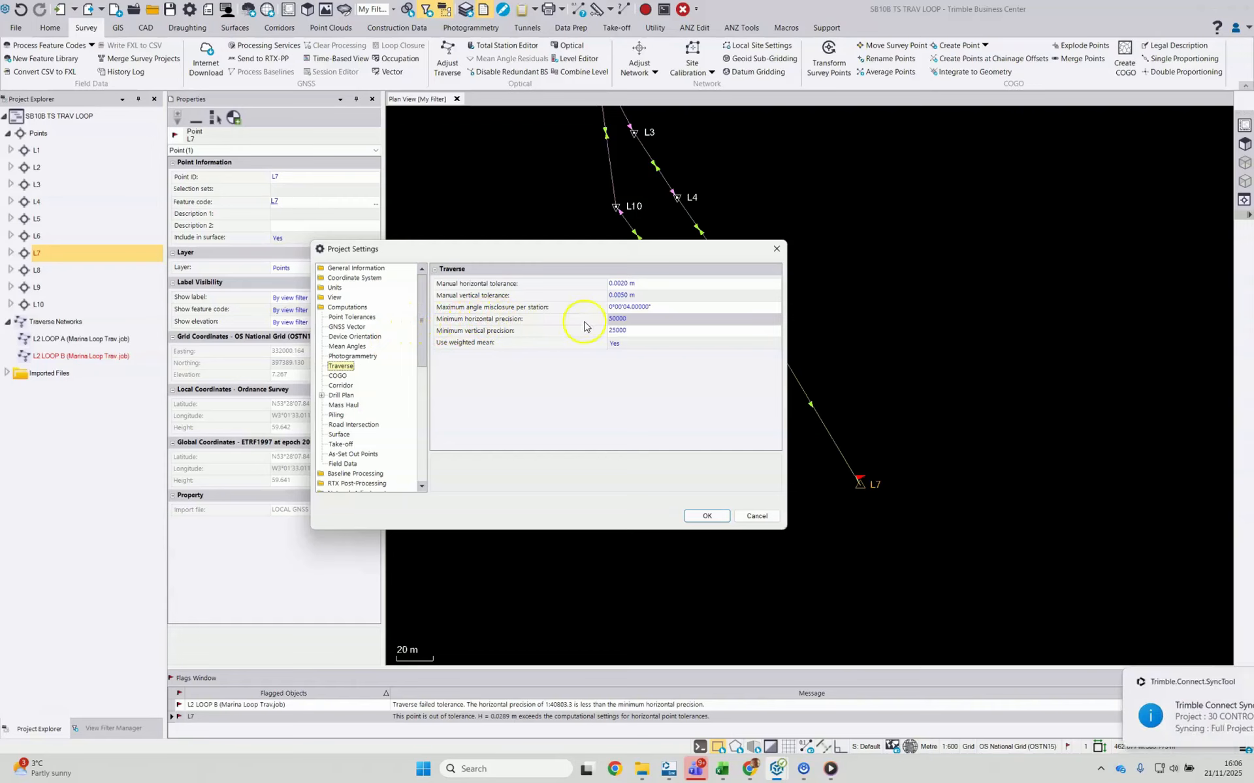
click(617, 319)
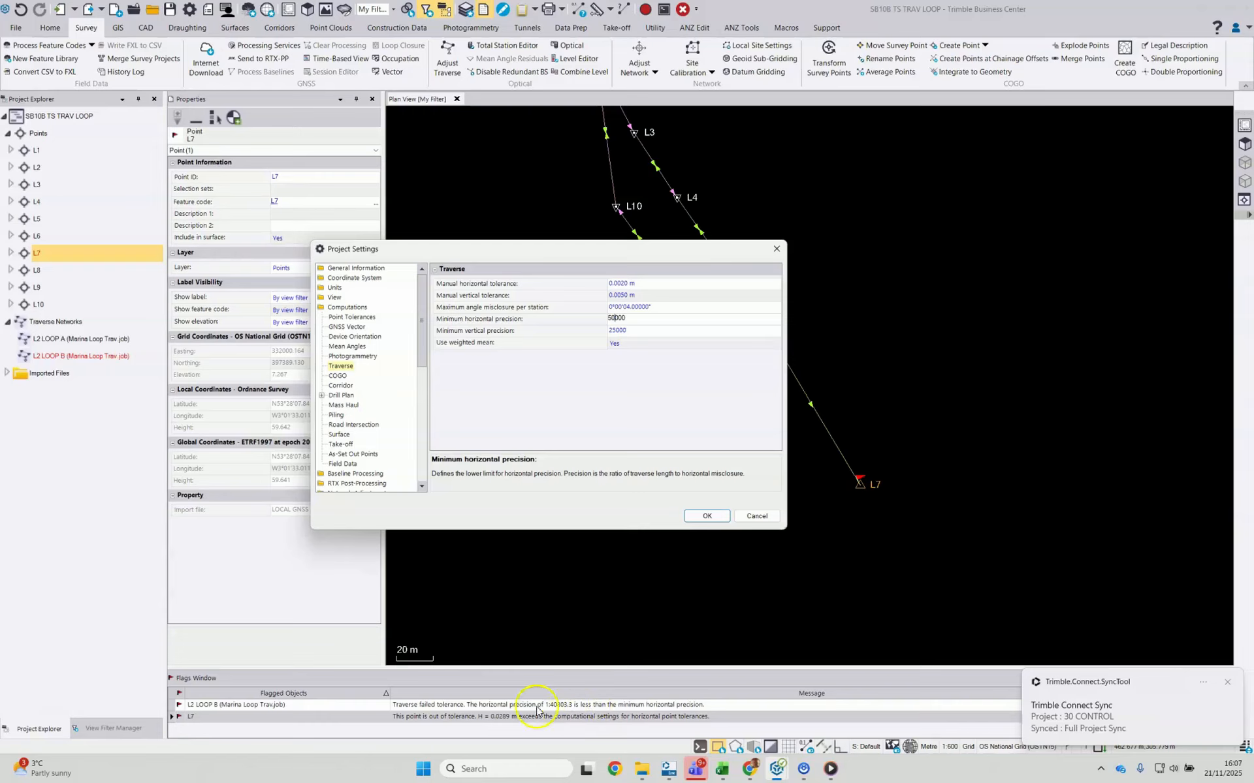
click(619, 321)
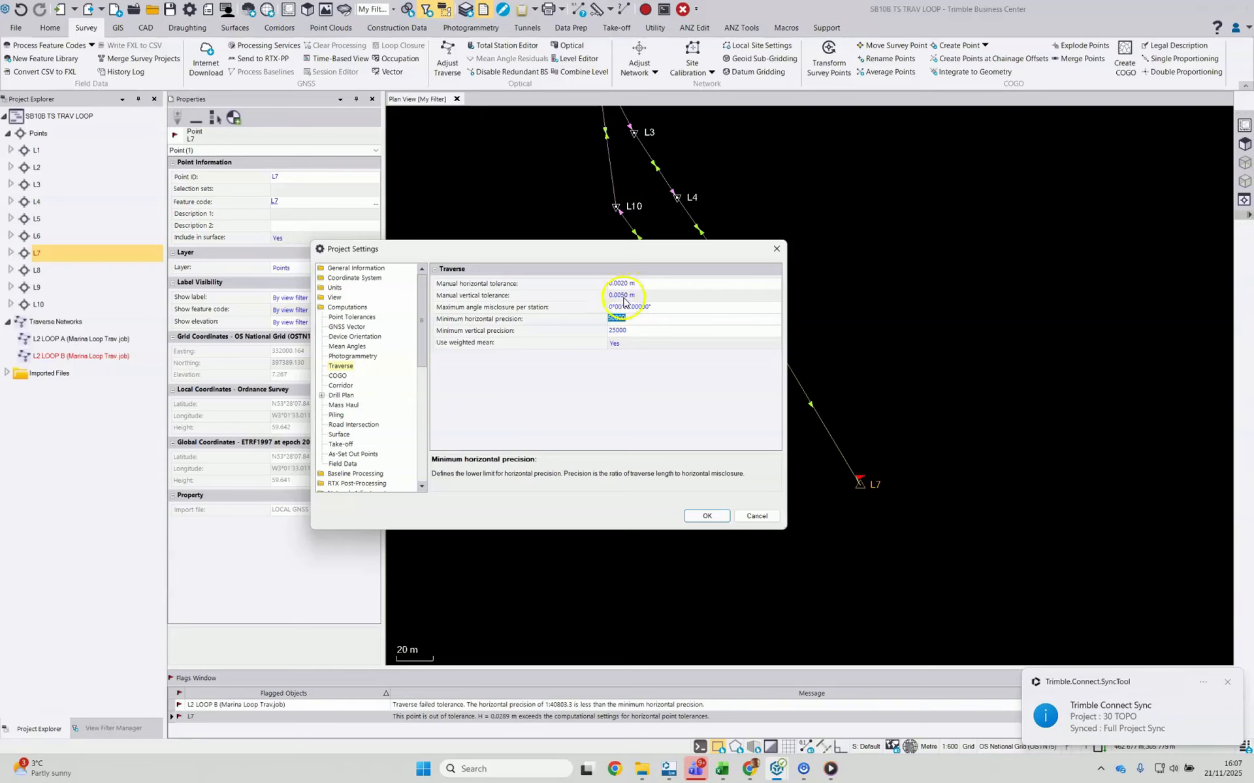
click(626, 308)
click(618, 320)
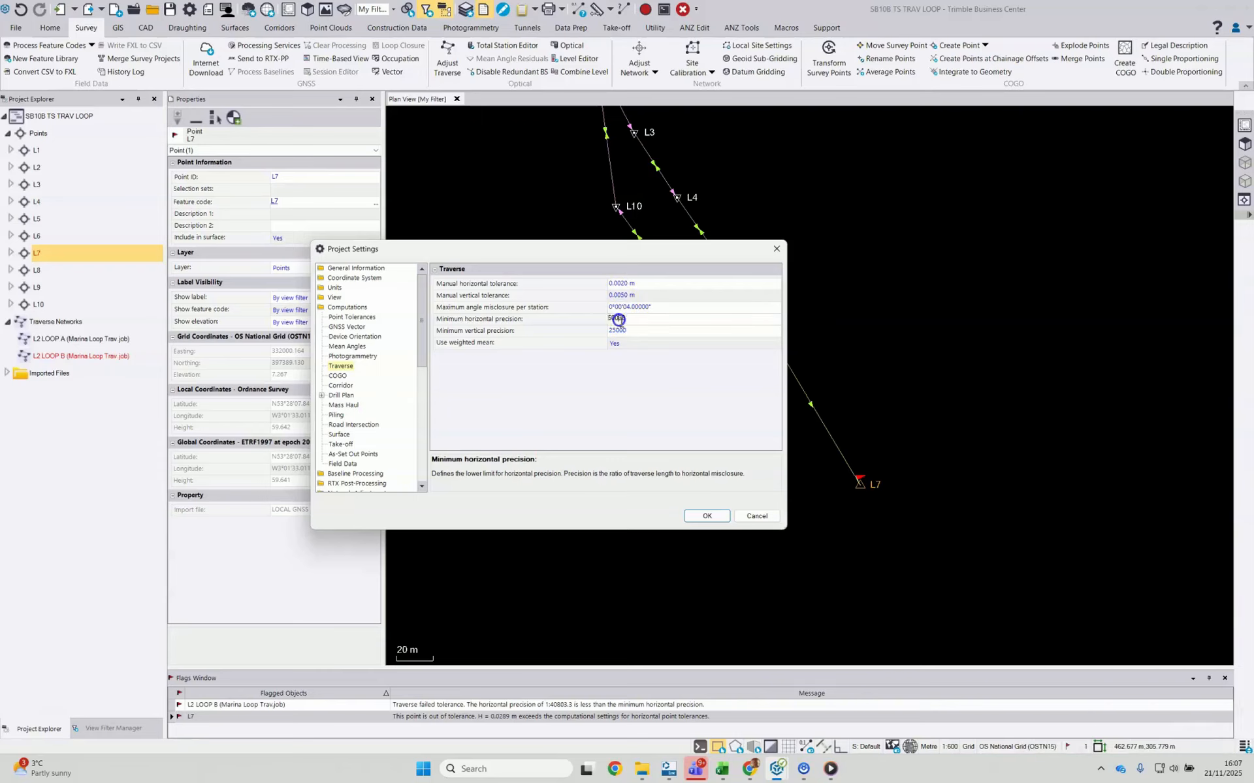
click(617, 330)
click(563, 344)
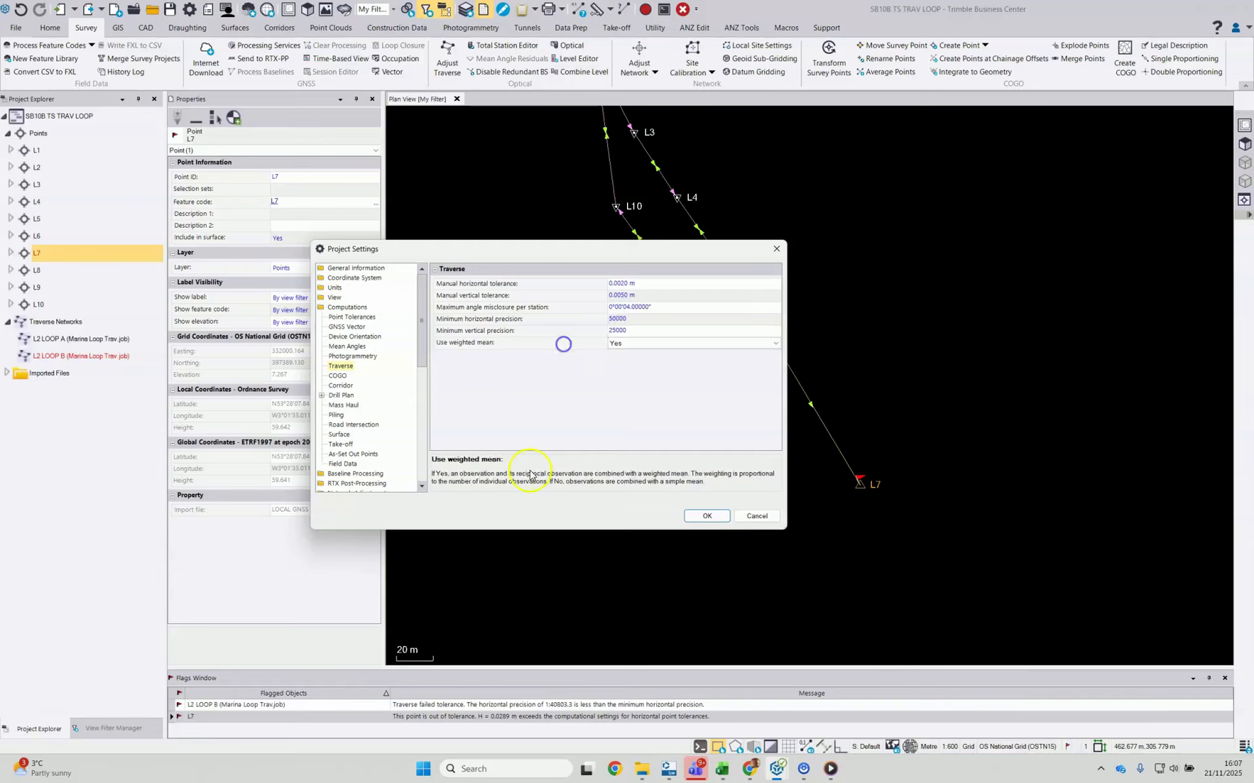
click(710, 517)
click(710, 515)
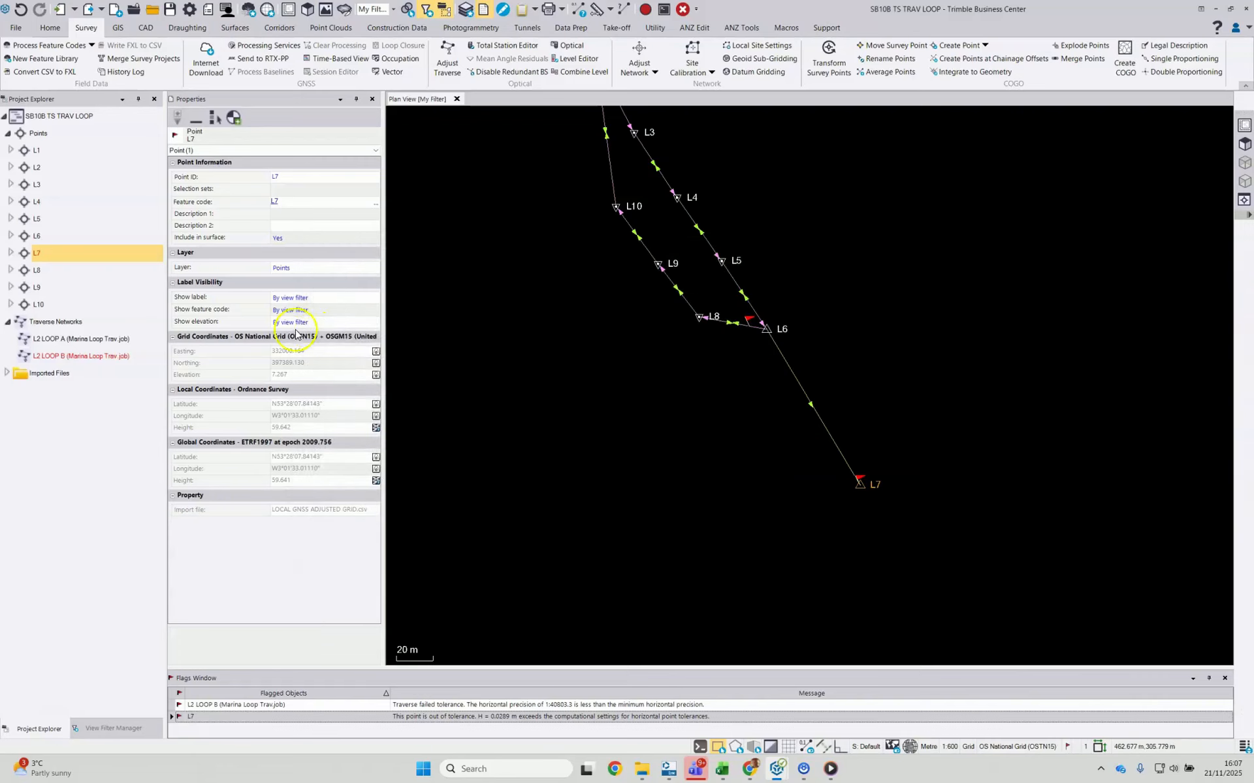
- Open the Point Derivation Report for L7, enlarge it and examine the east, north and horizontal distance differences of its observations
right_click(44, 256)
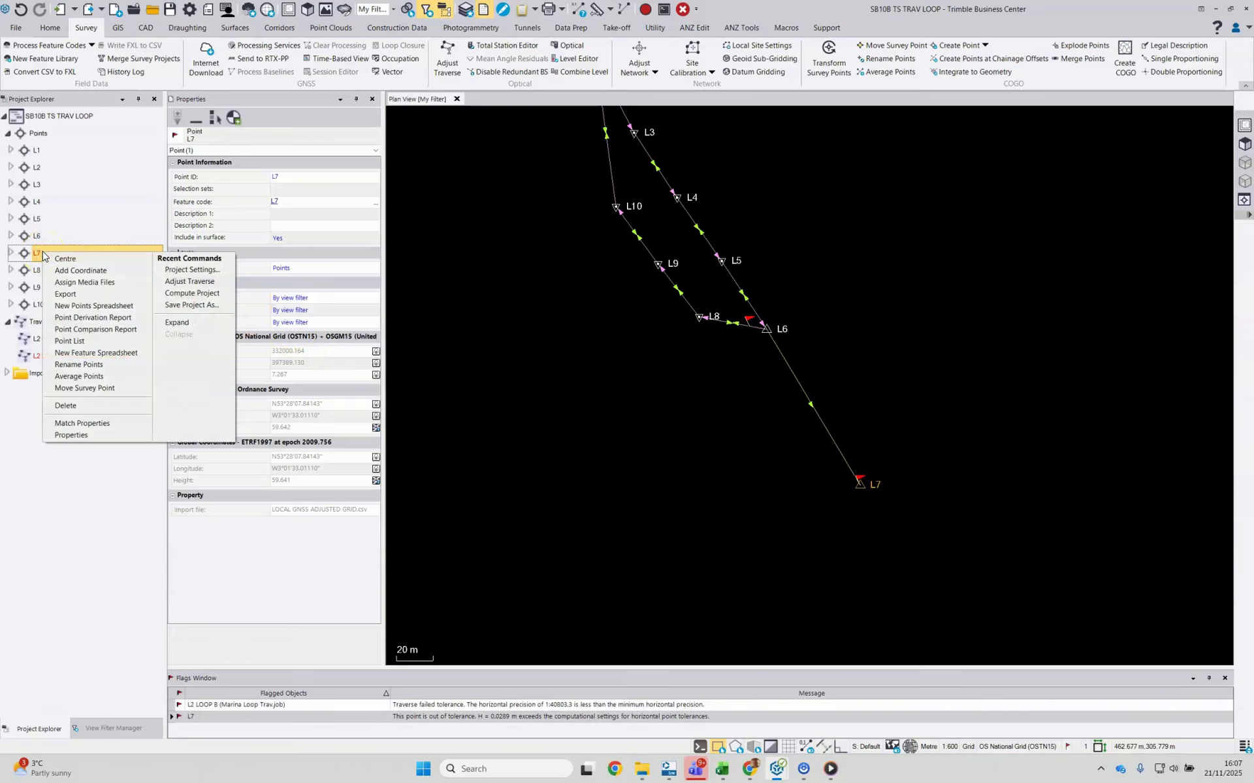
click(104, 319)
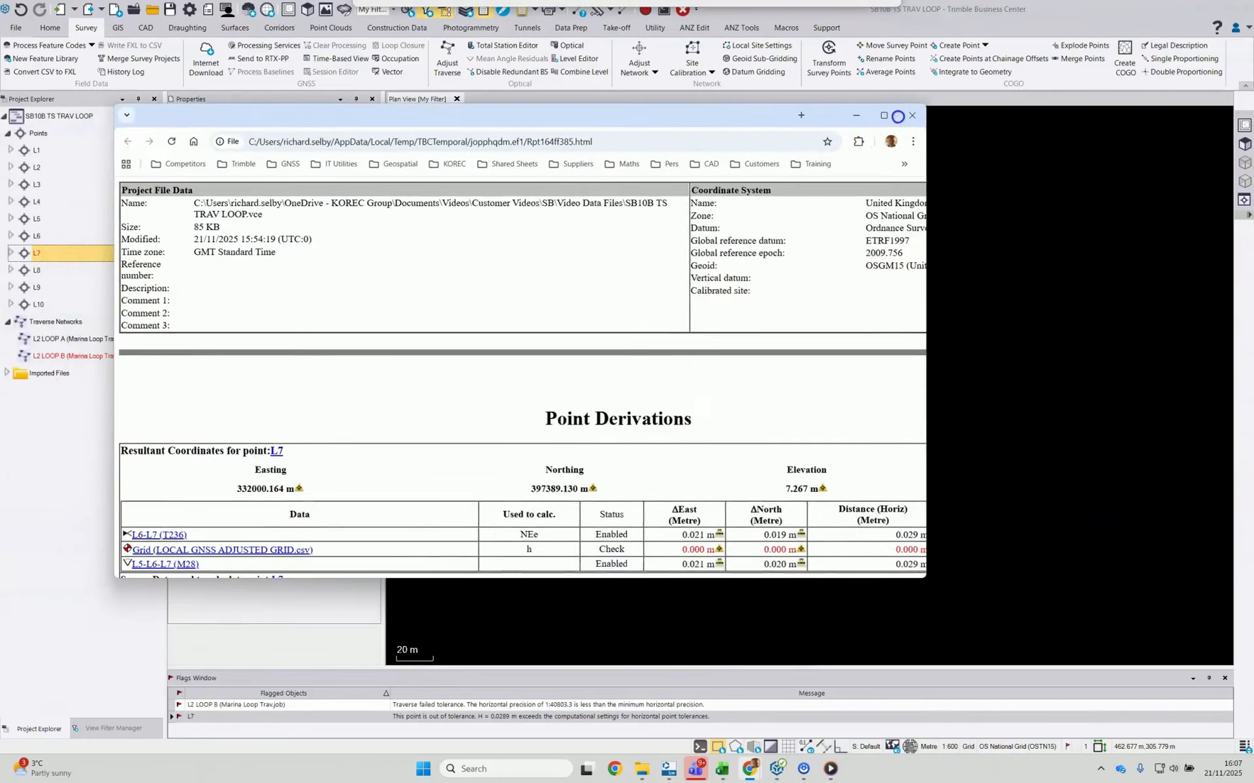
click(886, 115)
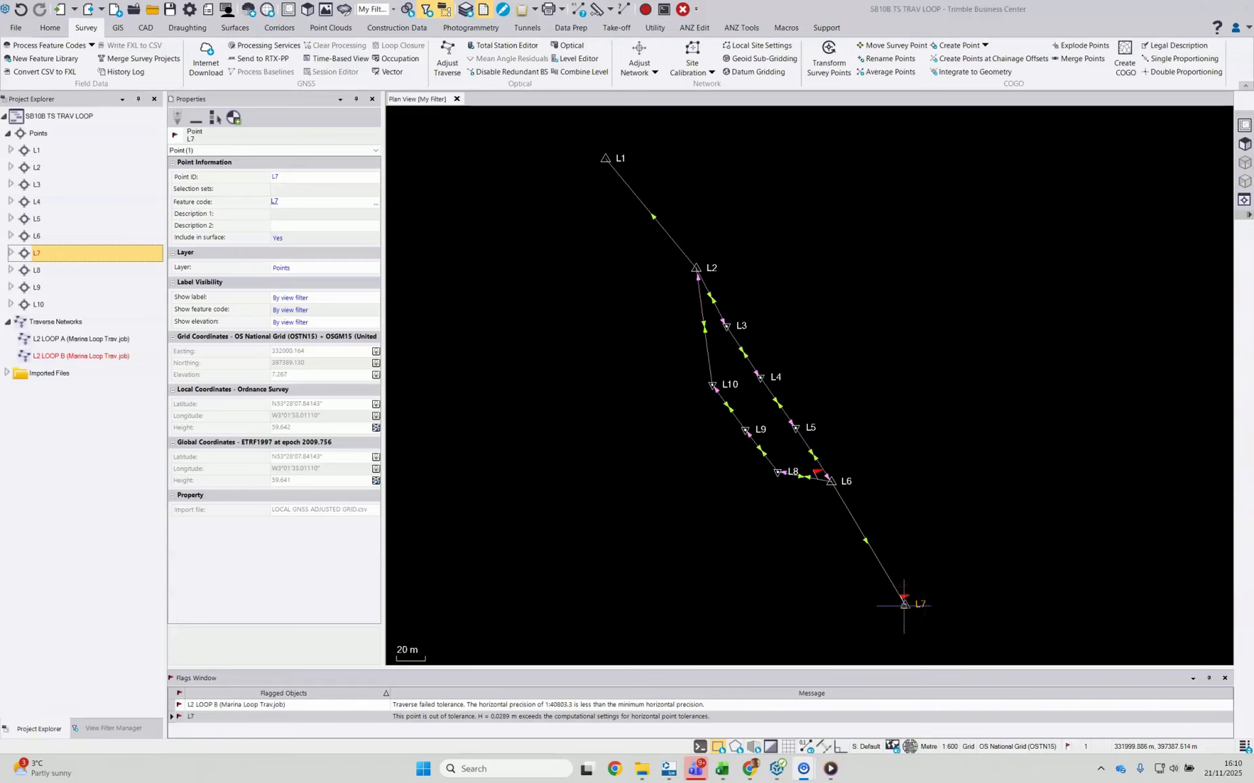
- Set the status of L7's imported LOCAL GNSS ADJUSTED GRID.csv coordinate to Disabled and recompute the project
click(12, 253)
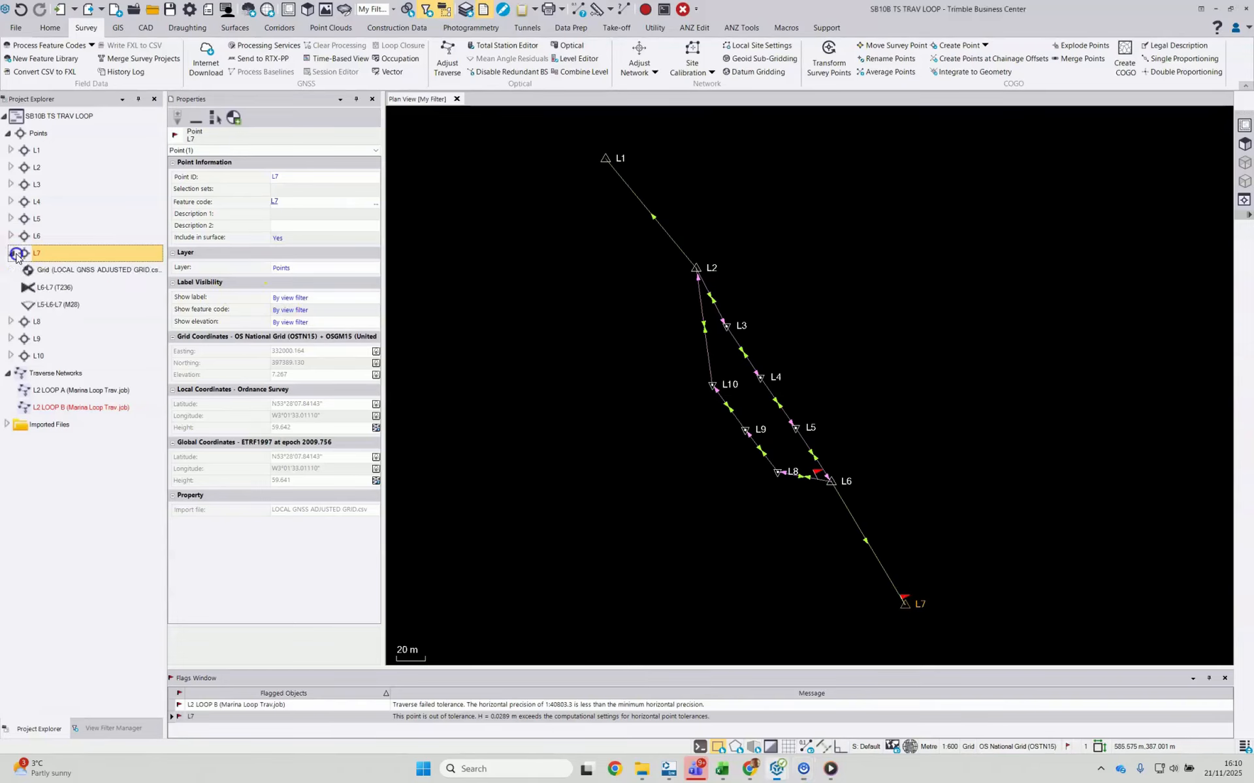
click(55, 268)
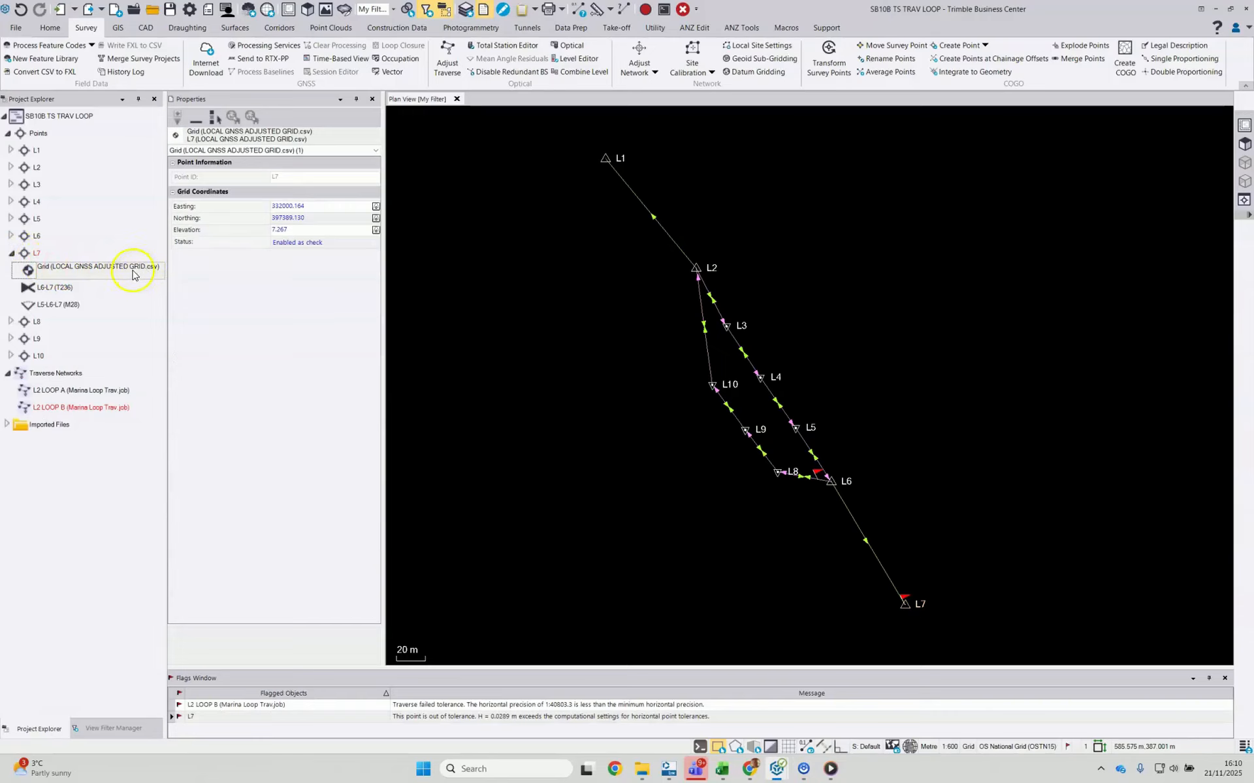
click(322, 246)
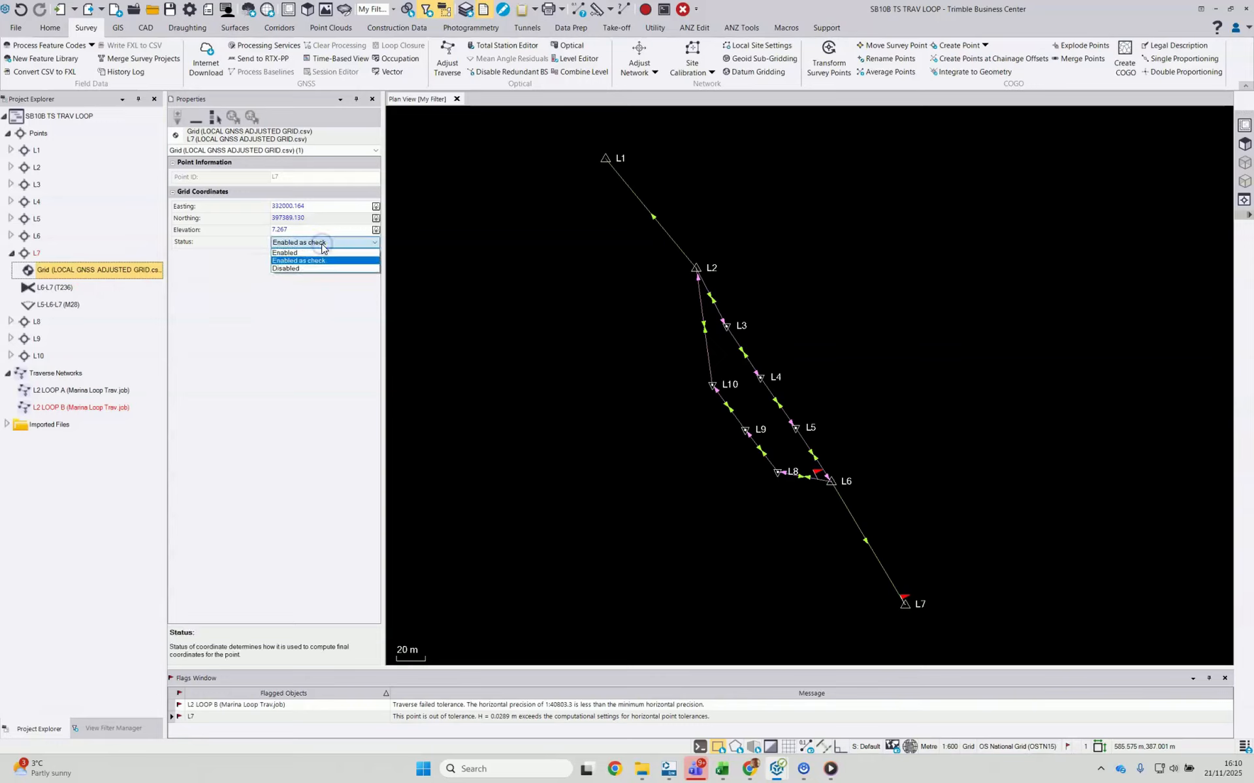
click(296, 254)
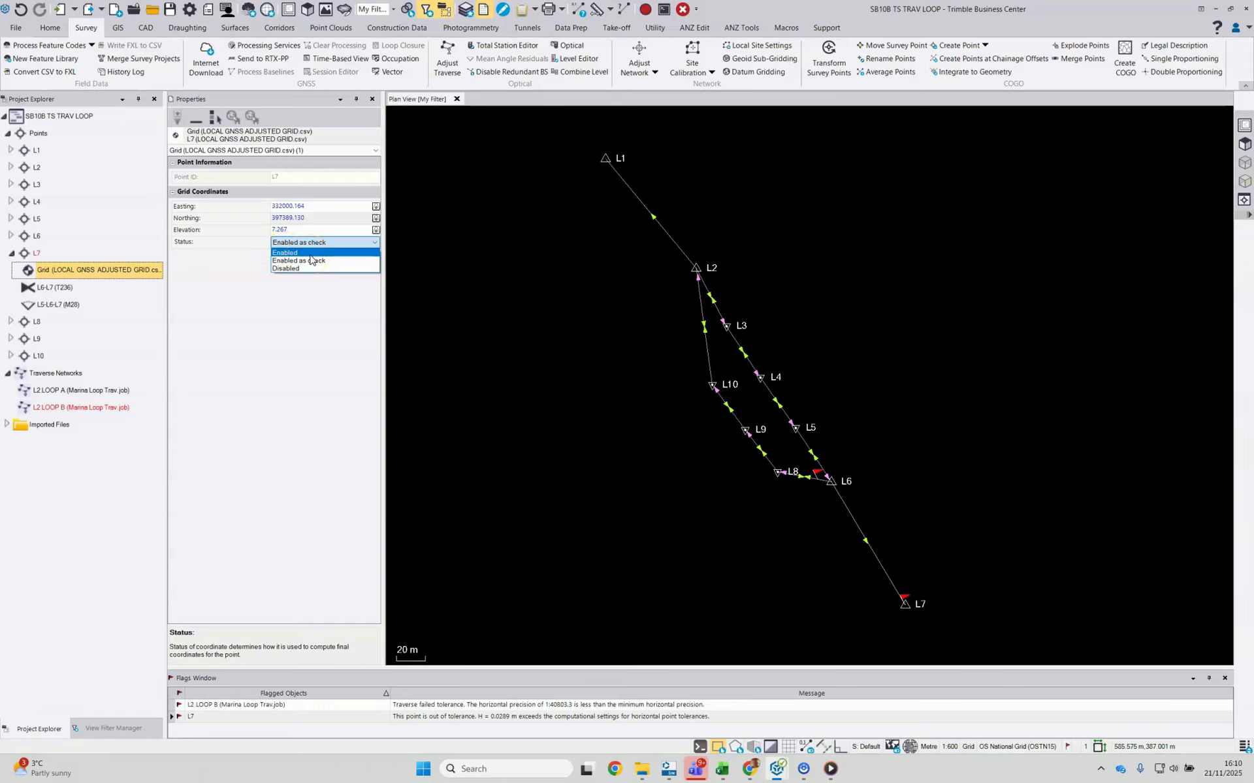
click(302, 269)
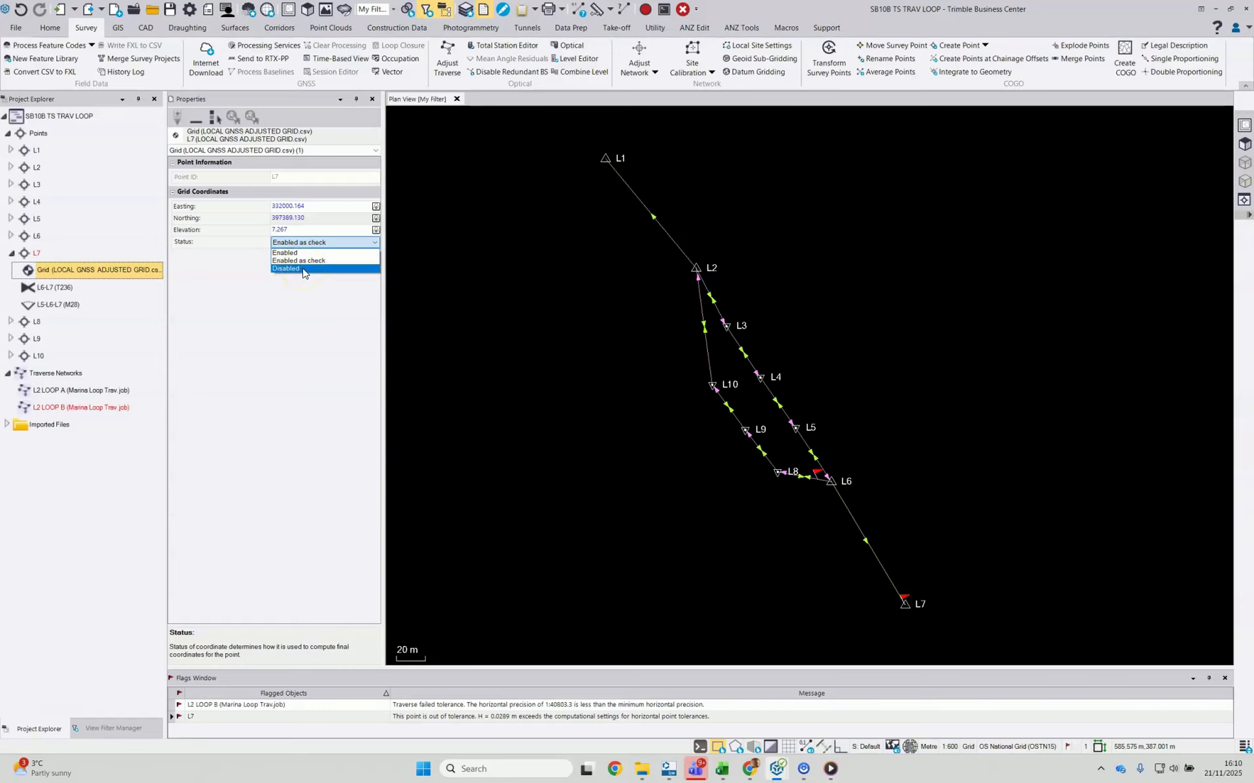
click(303, 269)
click(296, 252)
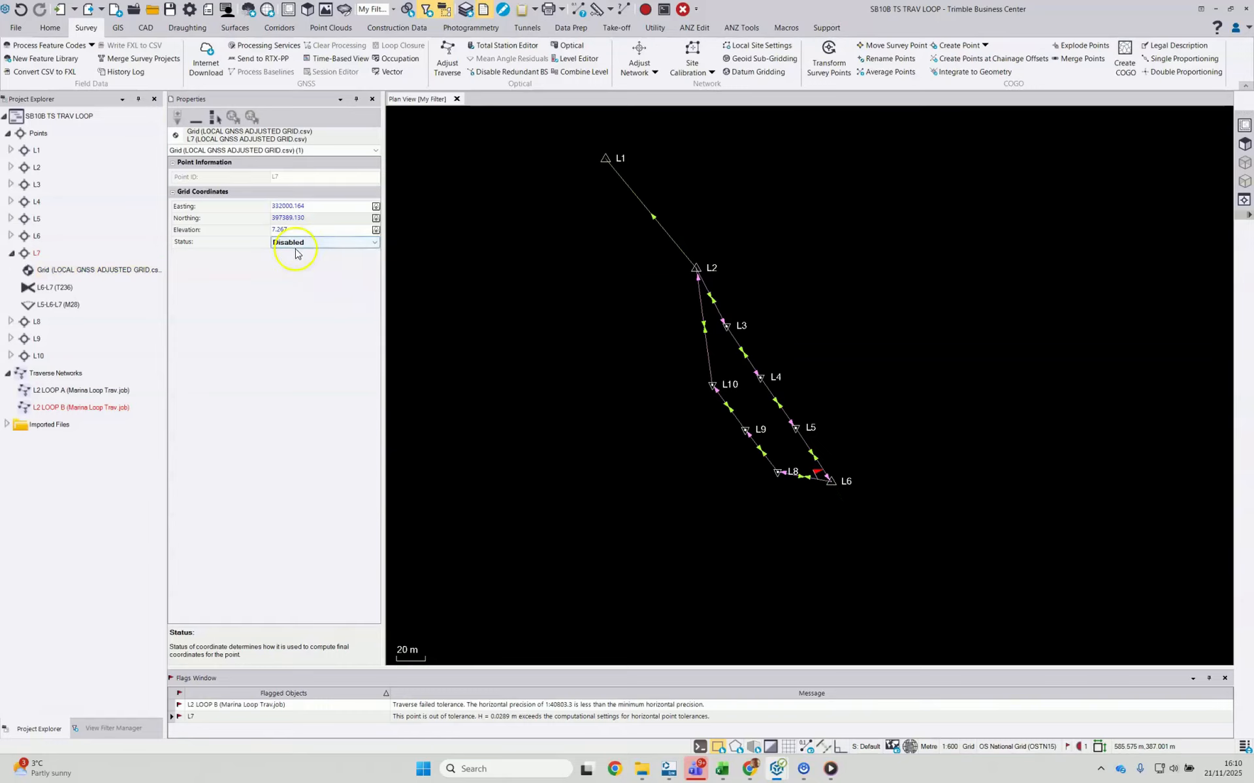
click(649, 10)
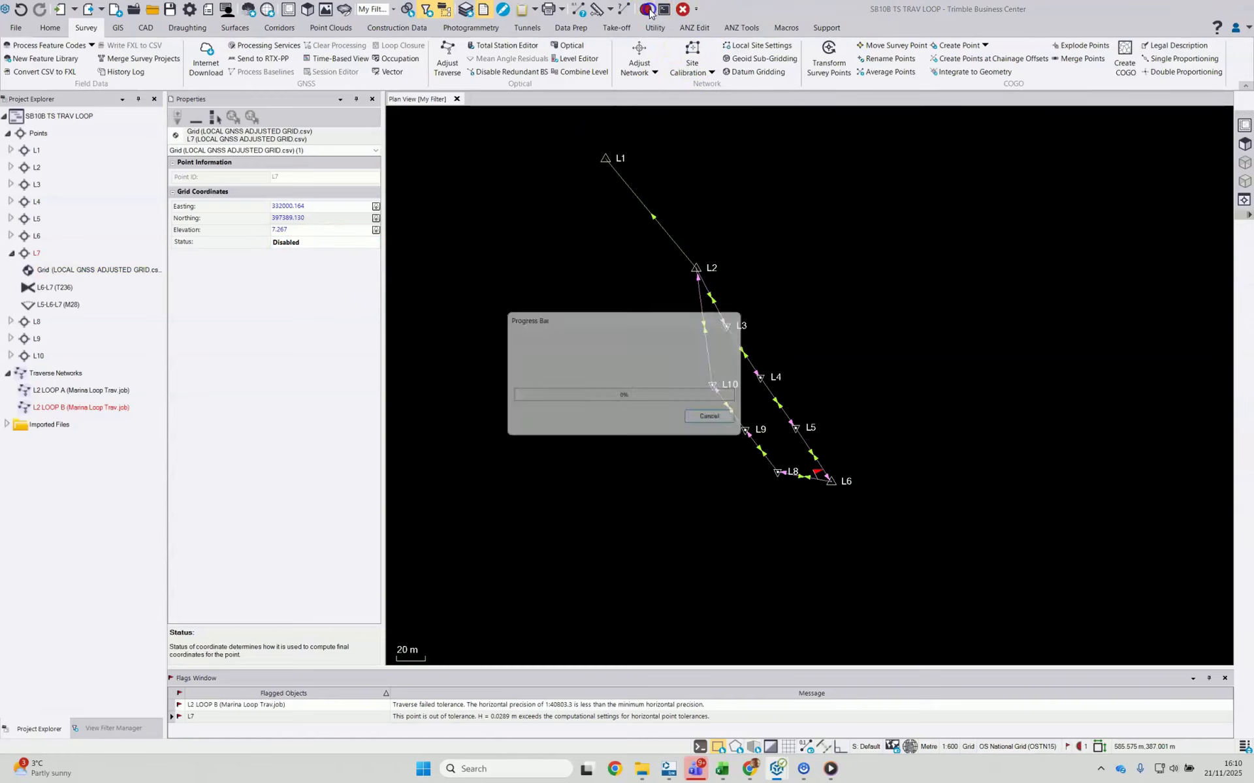